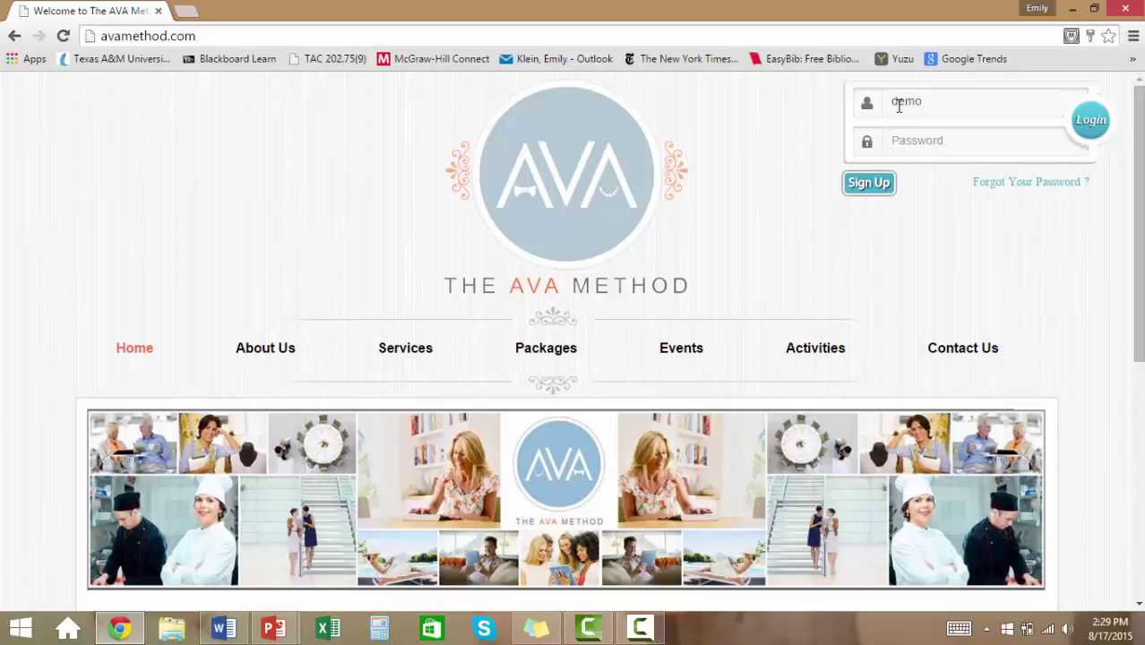
Log in to the demo account with its password and open Settings > Proposal Setup to review the sections.
type("•••")
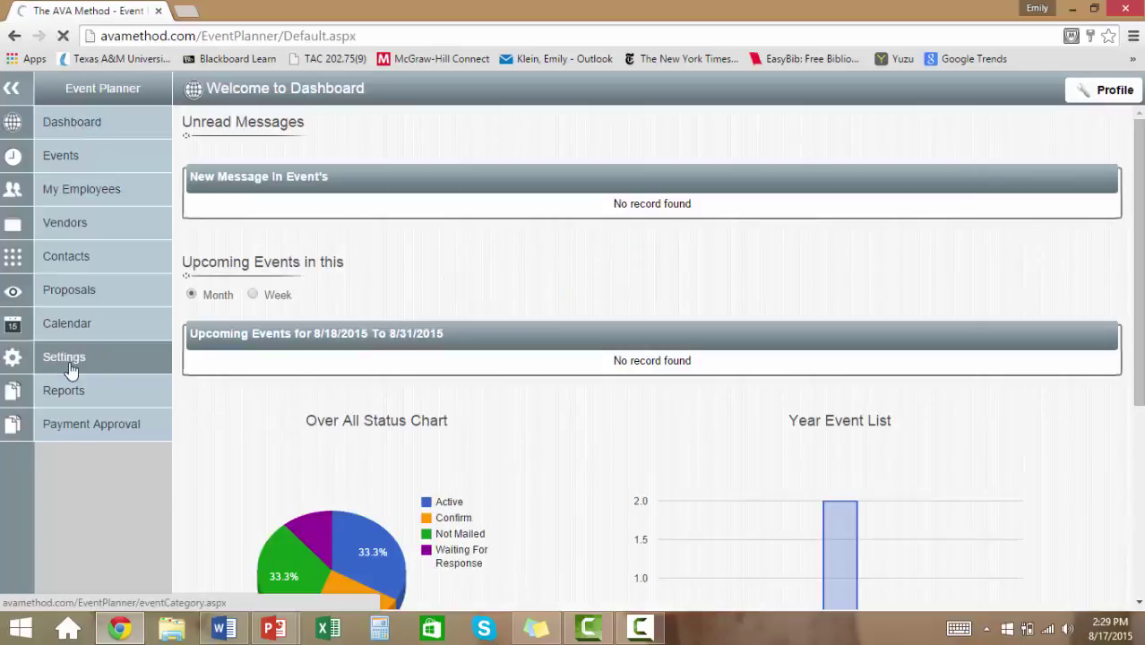
left_click(61, 357)
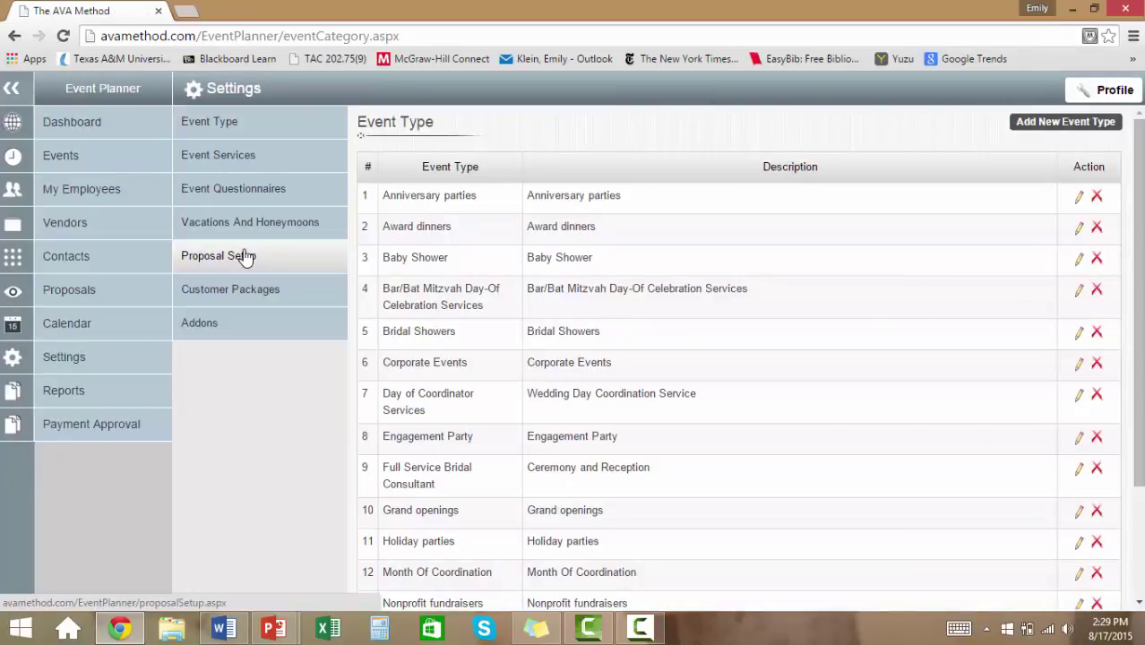
left_click(245, 256)
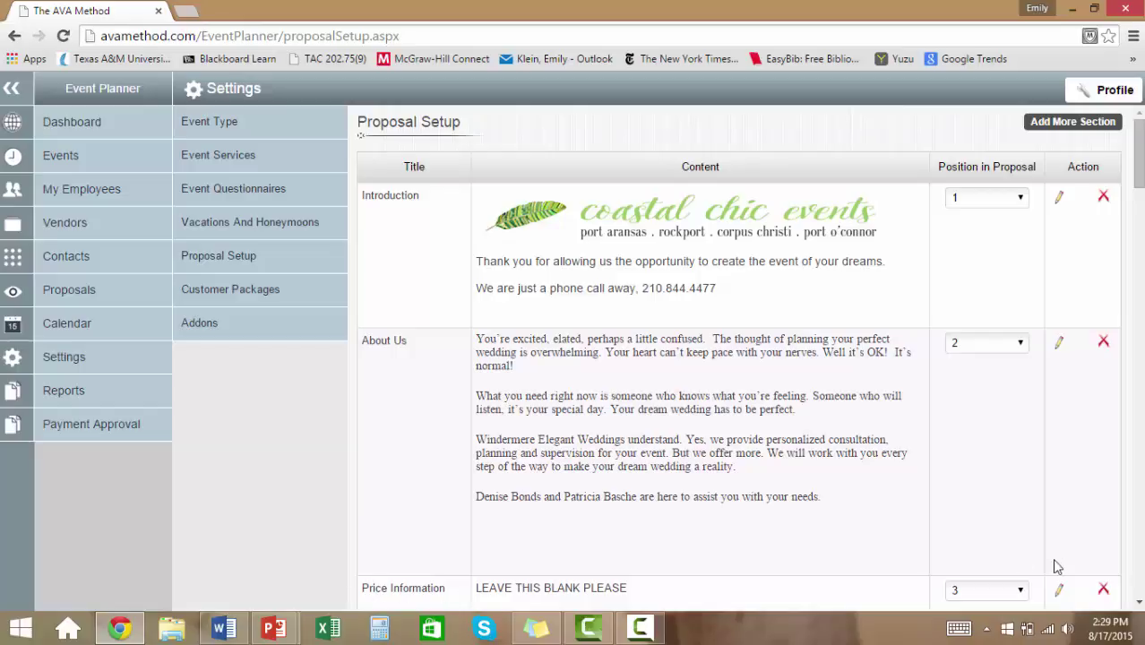
left_click(1138, 573)
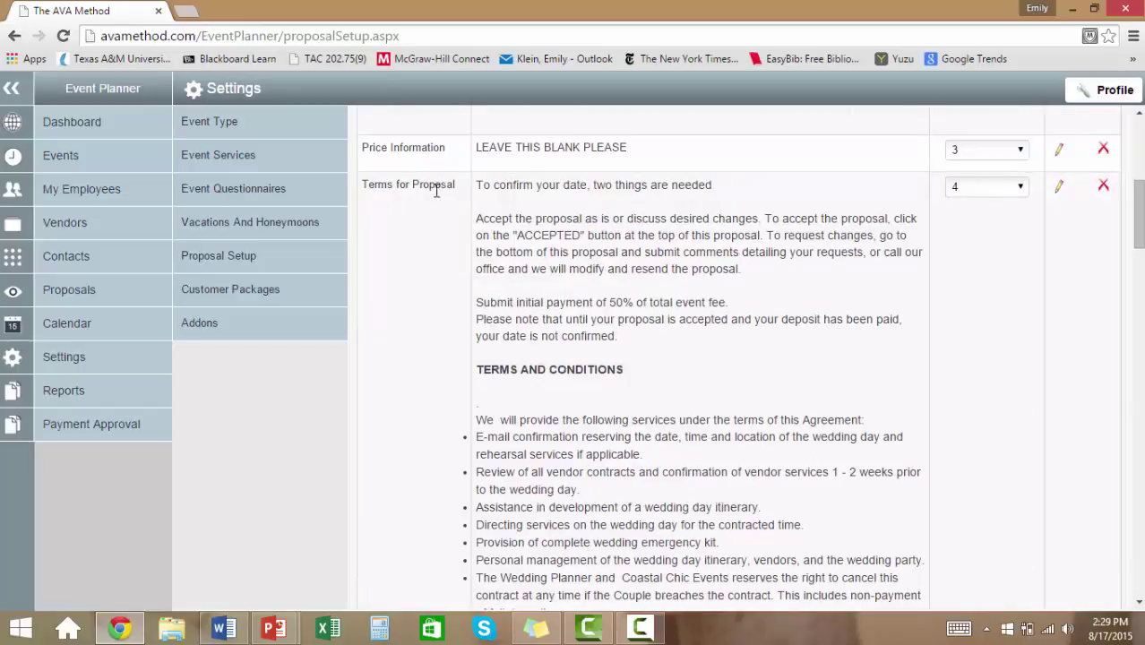
left_click_drag(1138, 244, 1140, 446)
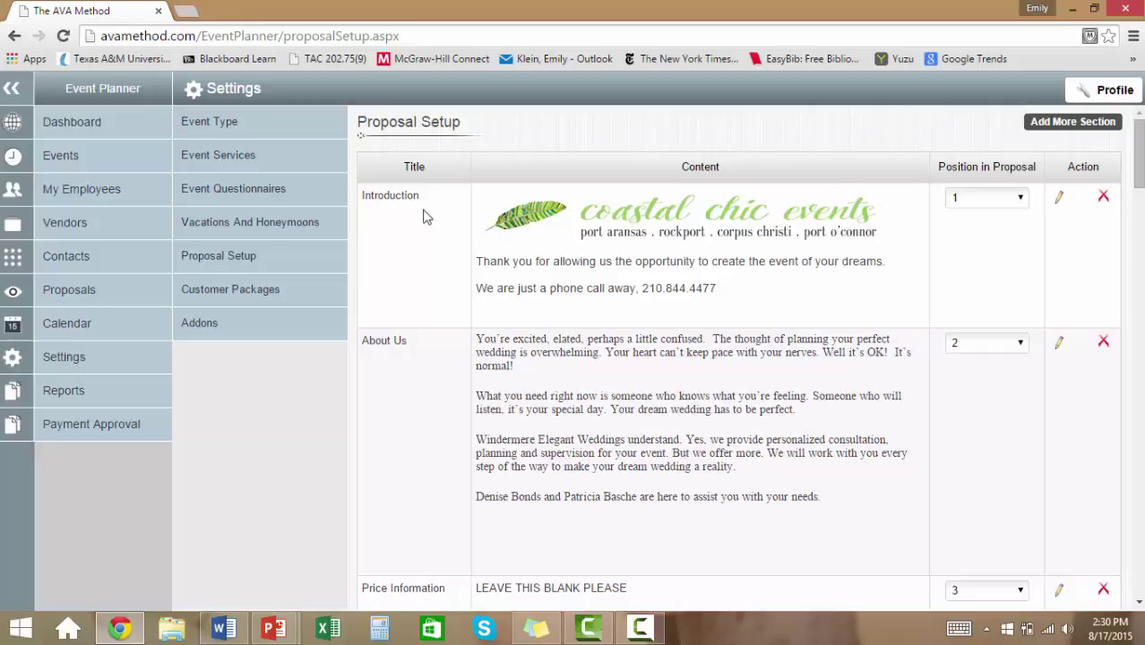
In the Introduction section, add the contact e-mail address after the phone number.
left_click(1059, 199)
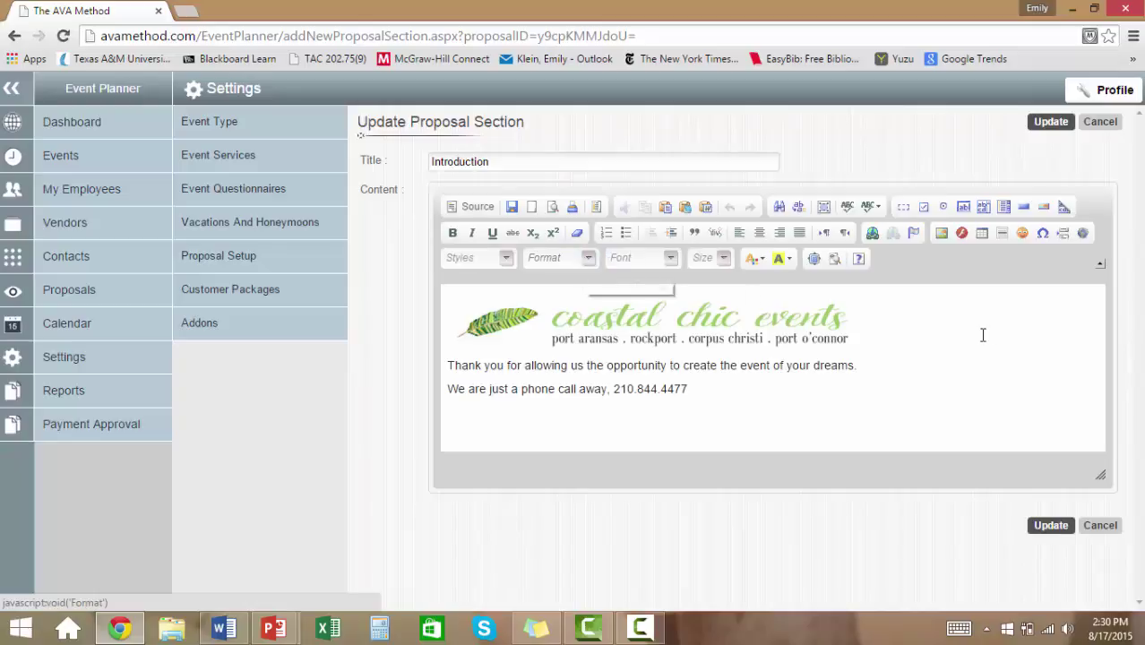
left_click(449, 365)
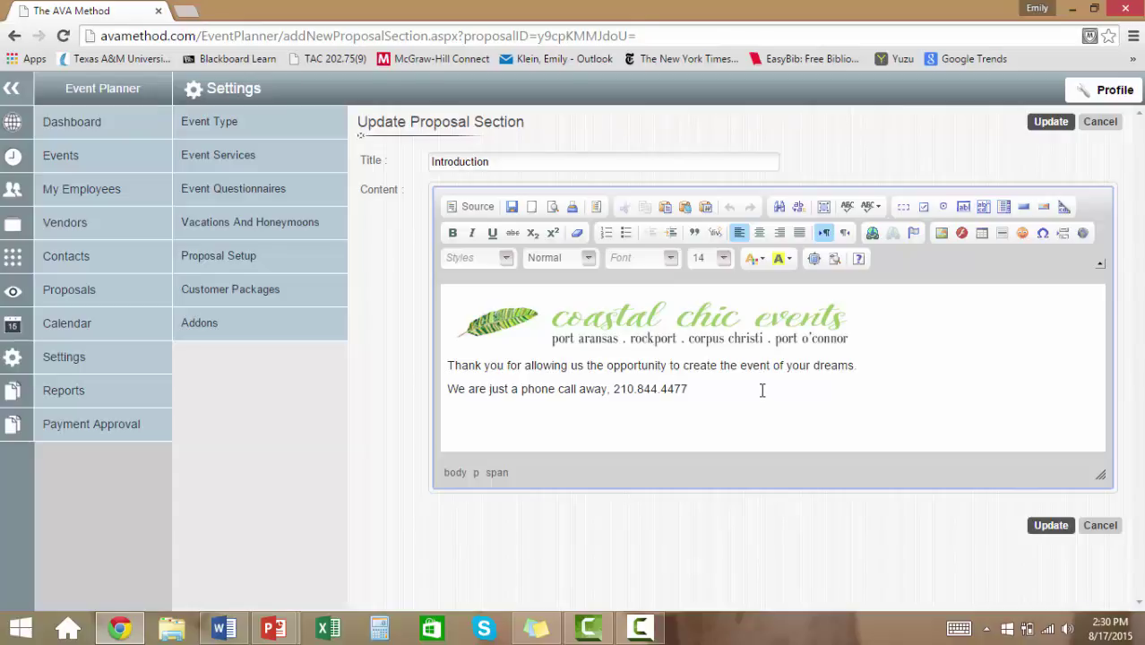
left_click(736, 383)
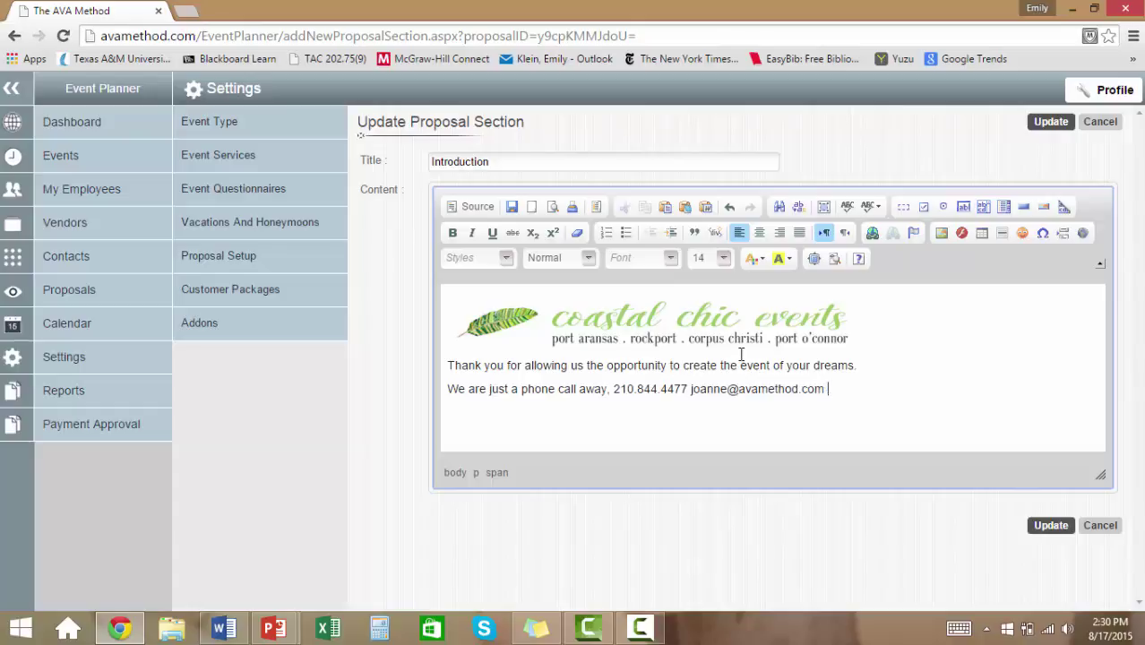
left_click(735, 325)
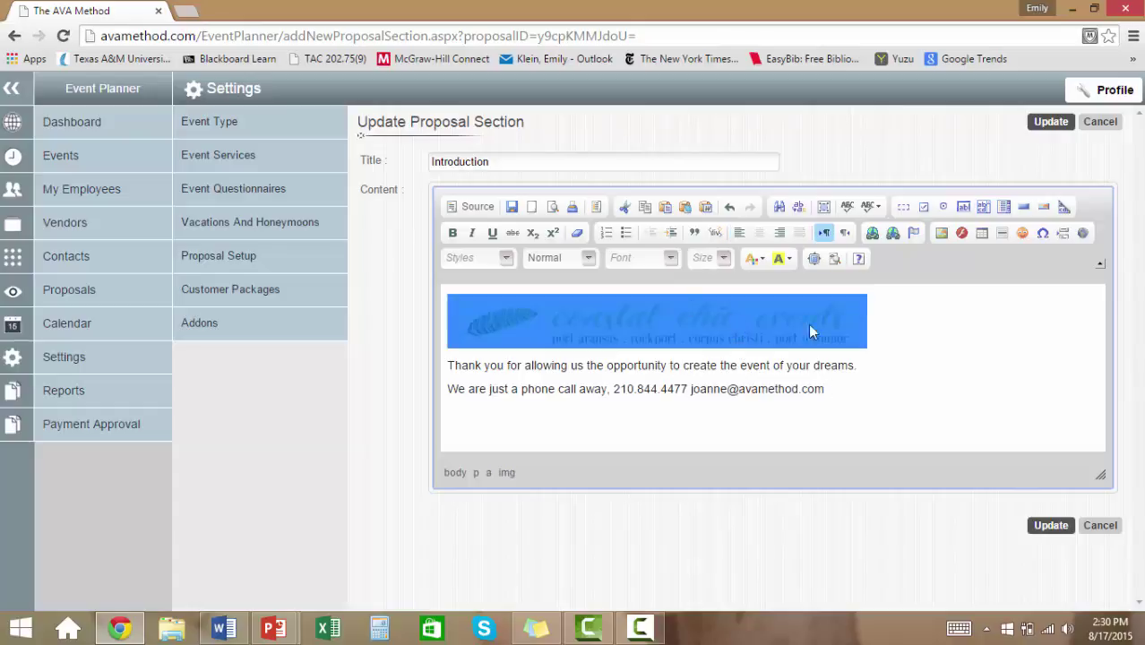
left_click(903, 324)
left_click(779, 335)
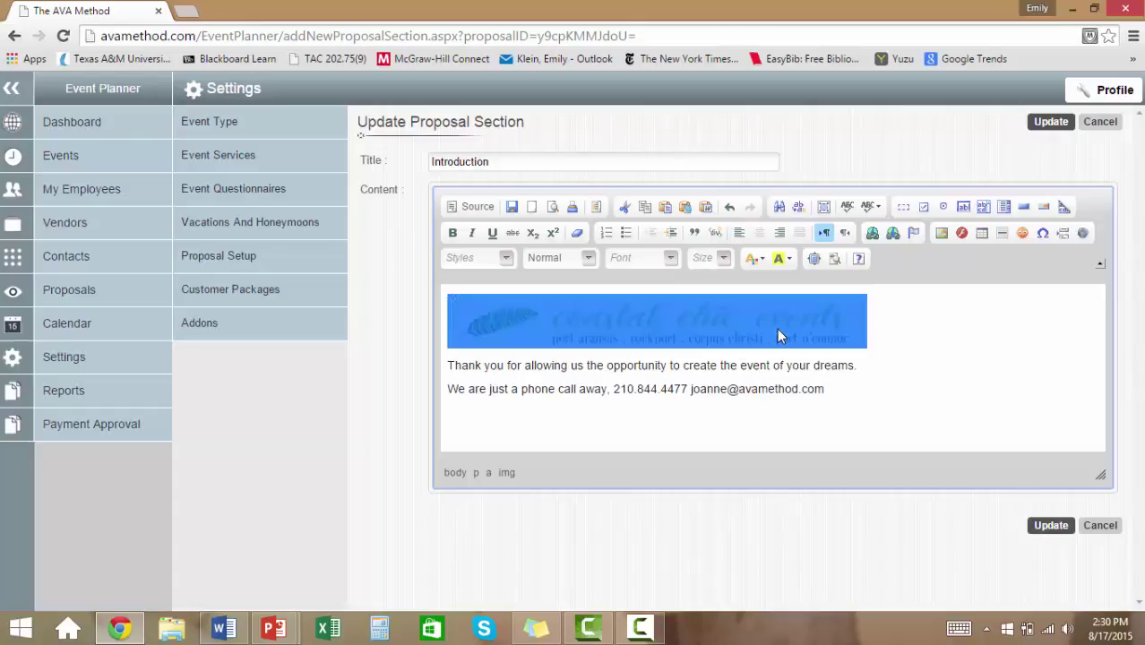
left_click(872, 233)
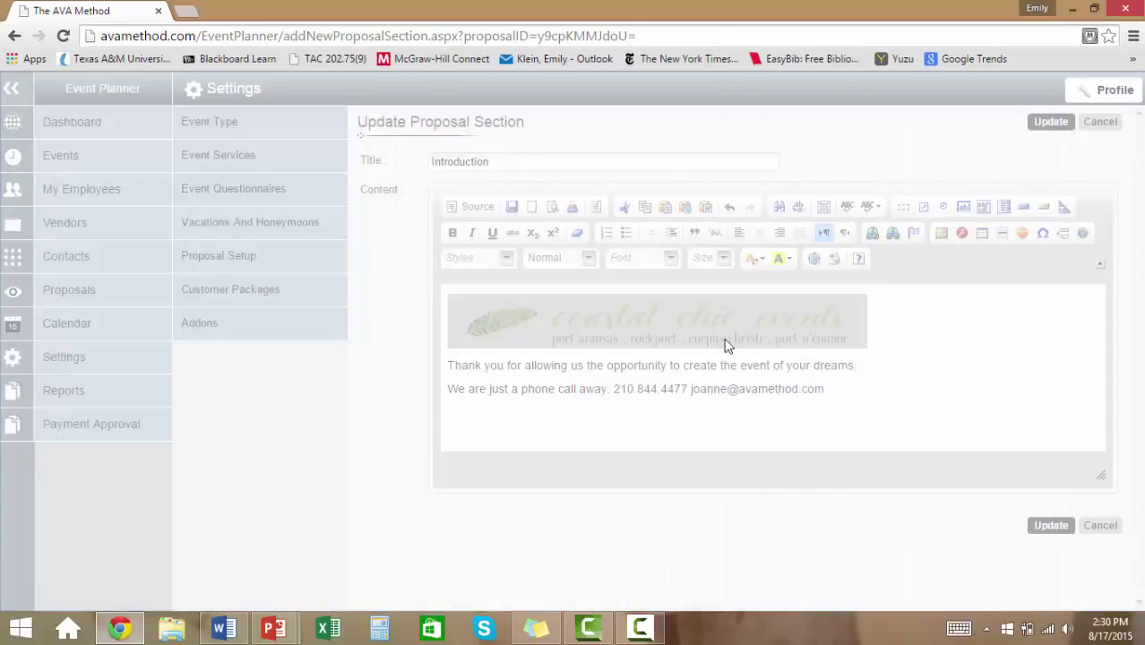
left_click(664, 320)
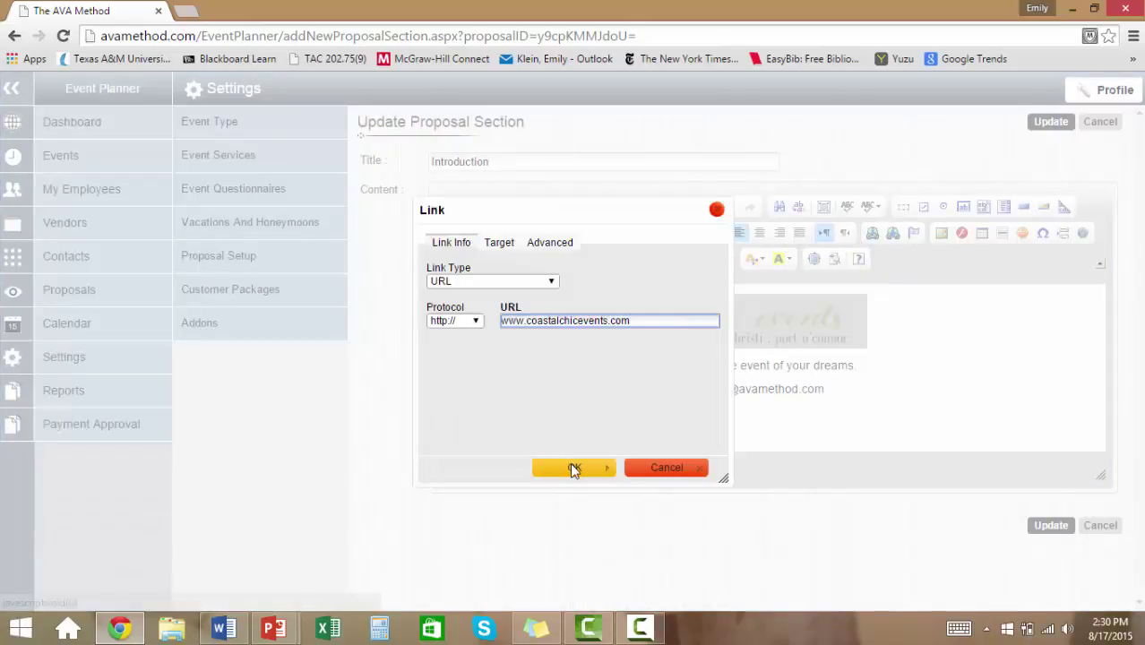
left_click(574, 468)
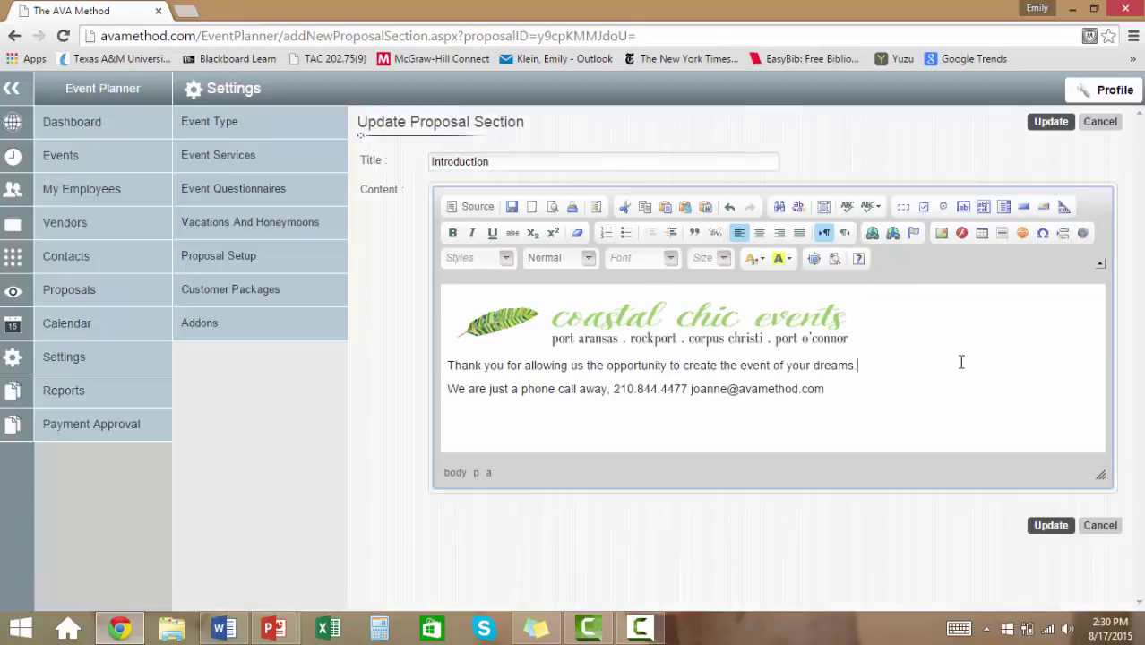
left_click(1056, 528)
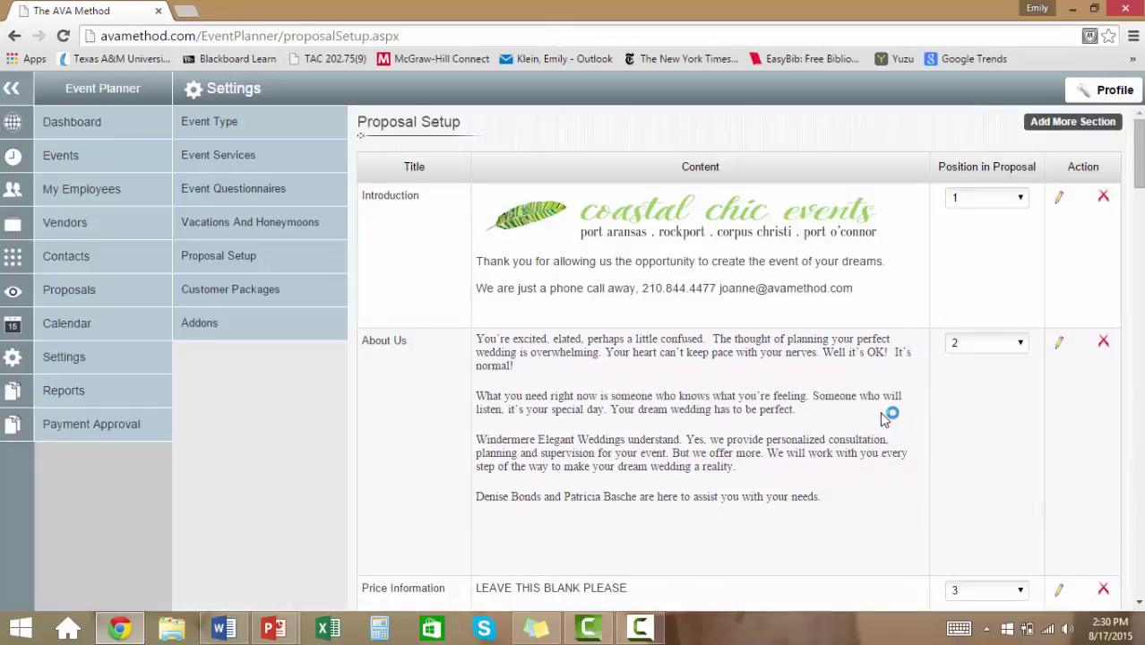
scroll(884, 419, "down", 1)
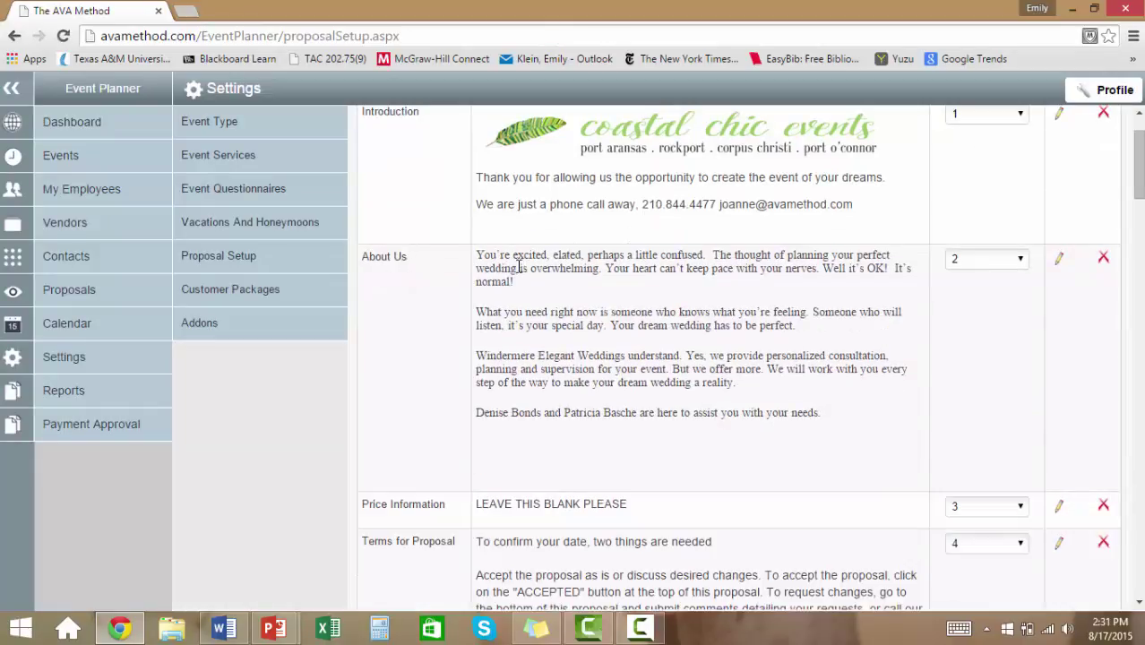
left_click(1058, 259)
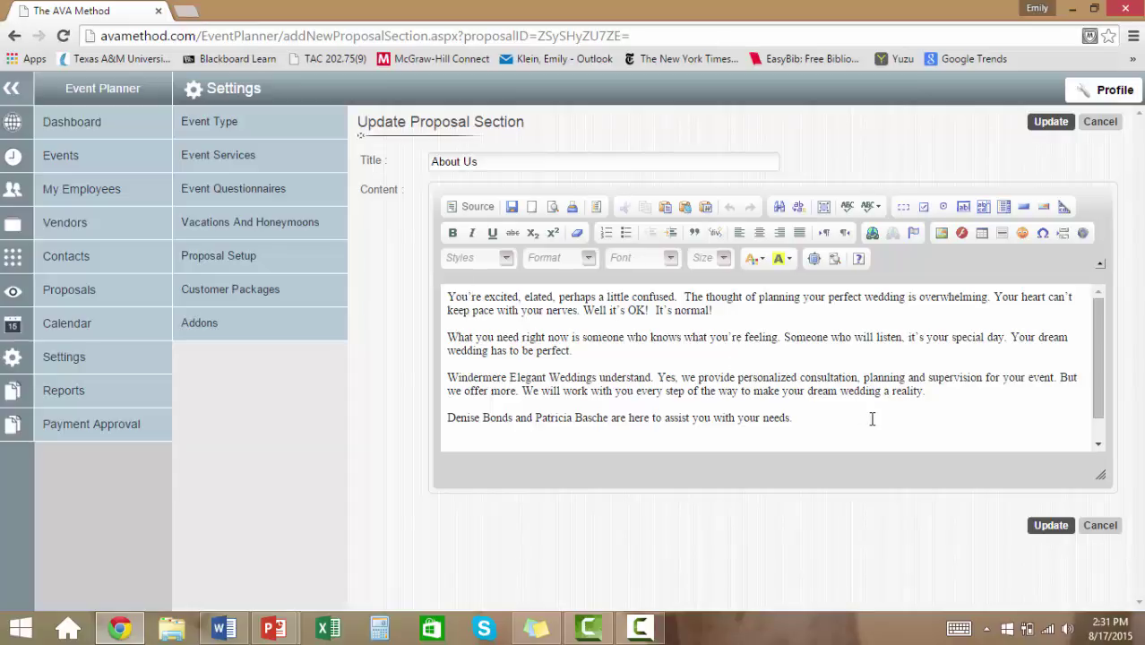
left_click(1050, 526)
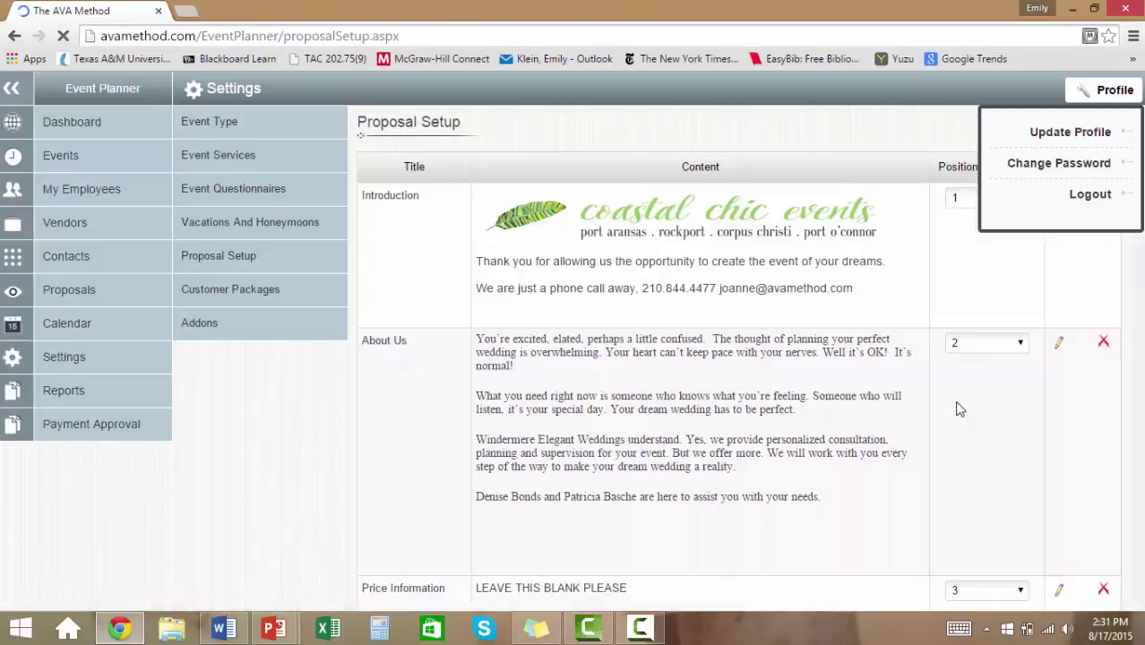
scroll(670, 446, "down", 3)
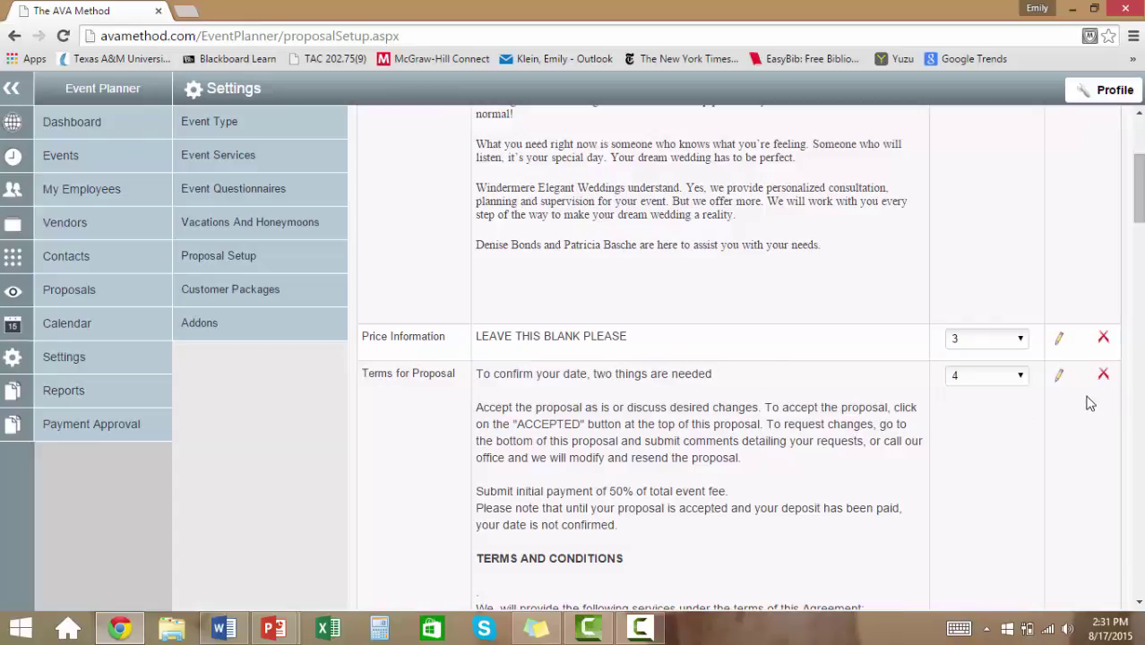
In Terms for Proposal, make the TERMS AND CONDITIONS heading italic and underlined.
left_click(1059, 376)
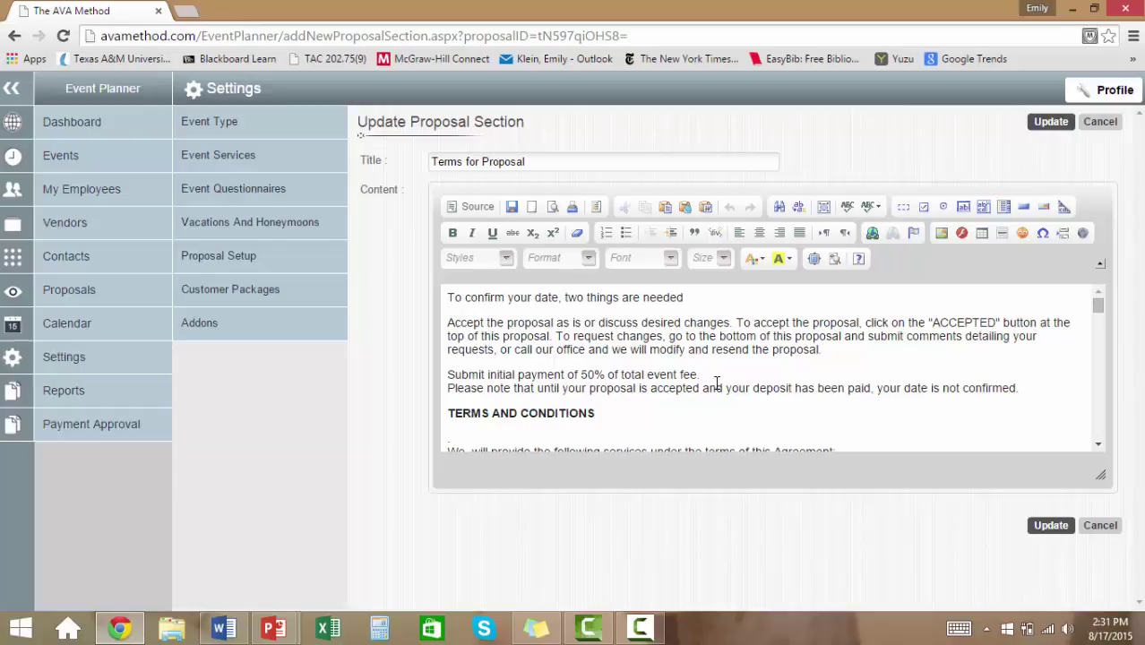
scroll(715, 383, "down", 1)
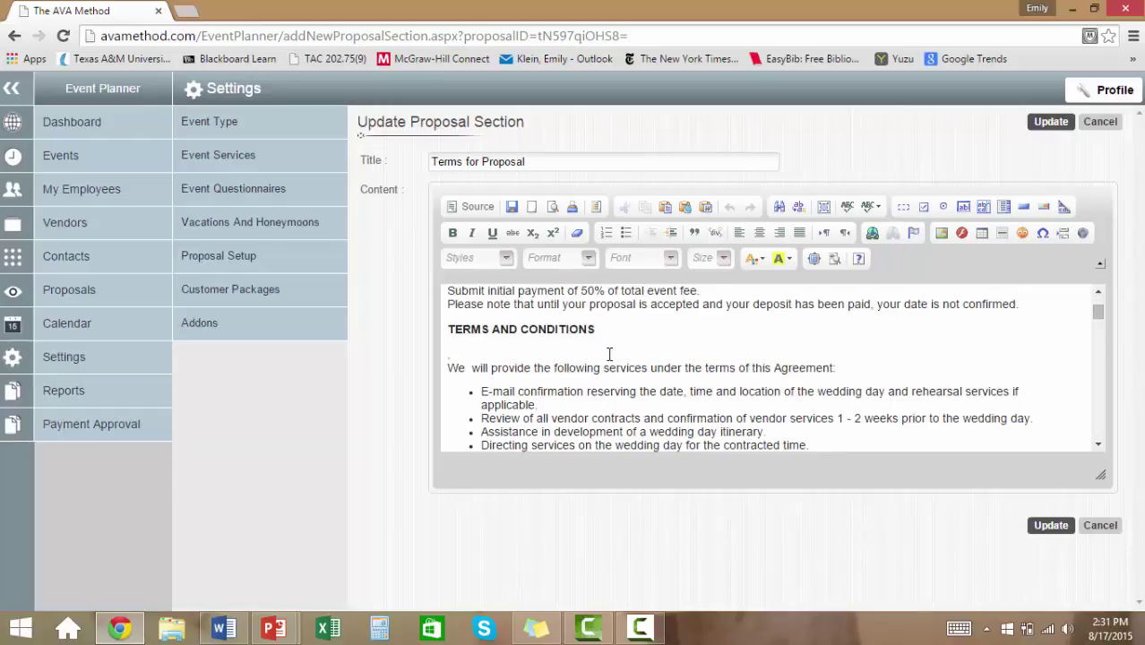
left_click(611, 327)
left_click_drag(591, 327, 448, 328)
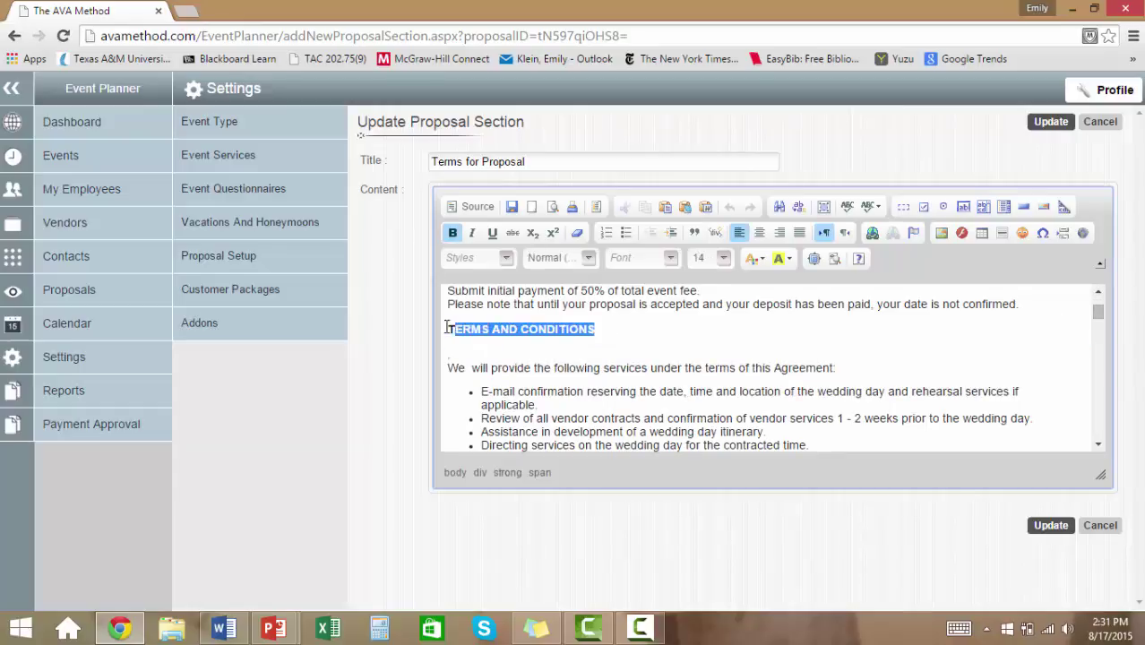
left_click(472, 233)
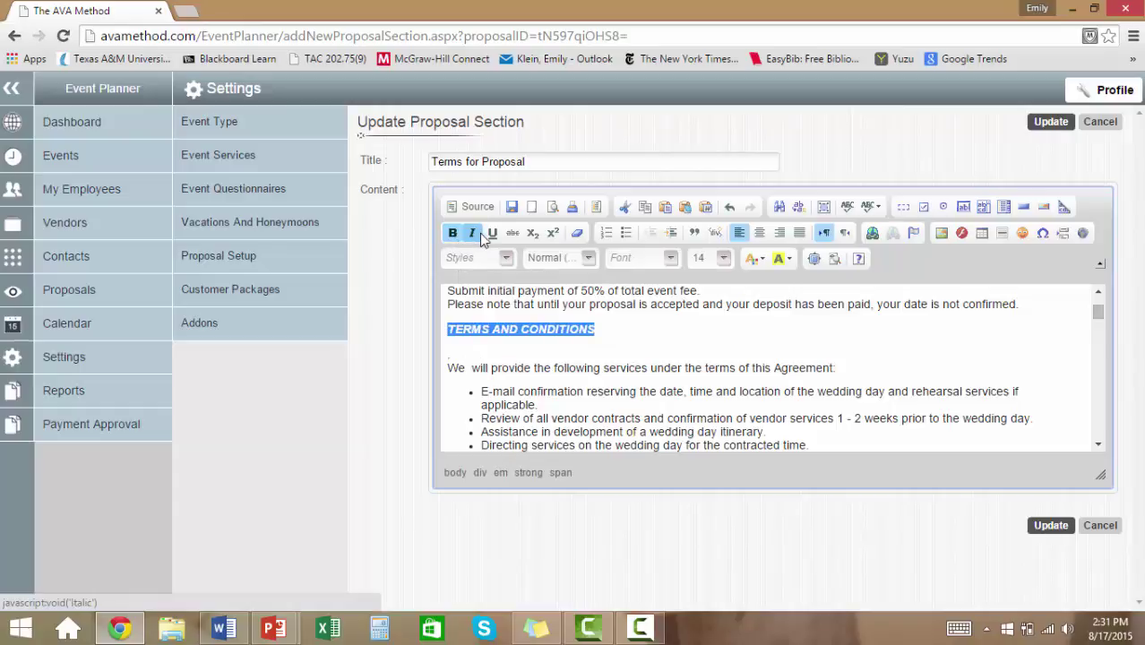
left_click(492, 233)
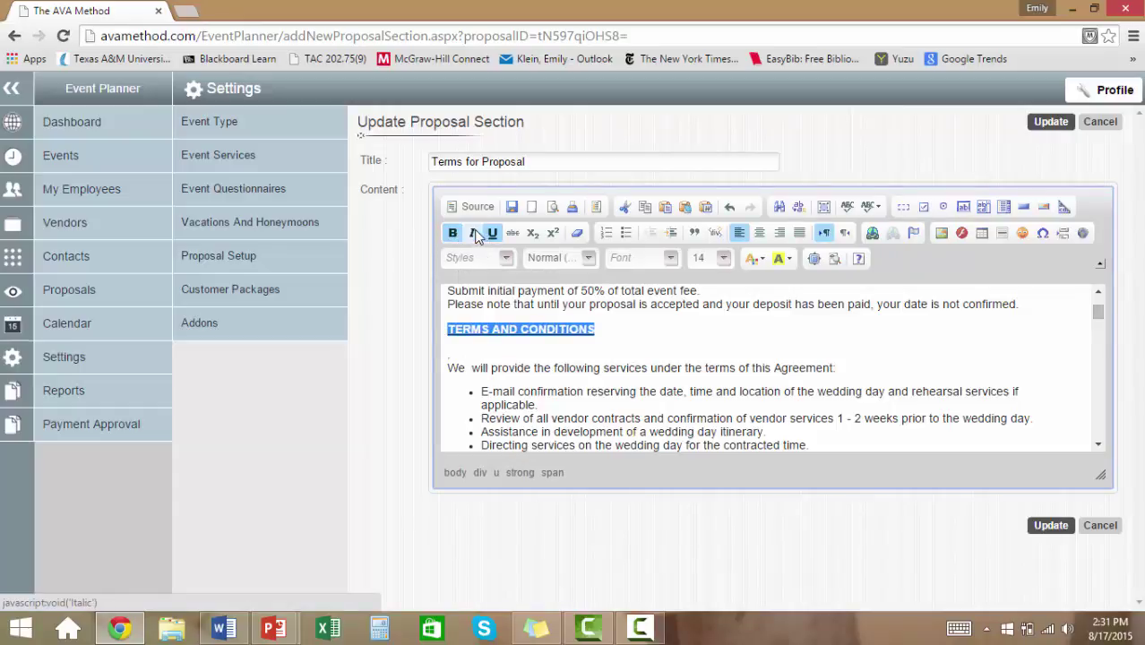
left_click(647, 349)
scroll(603, 381, "down", 1)
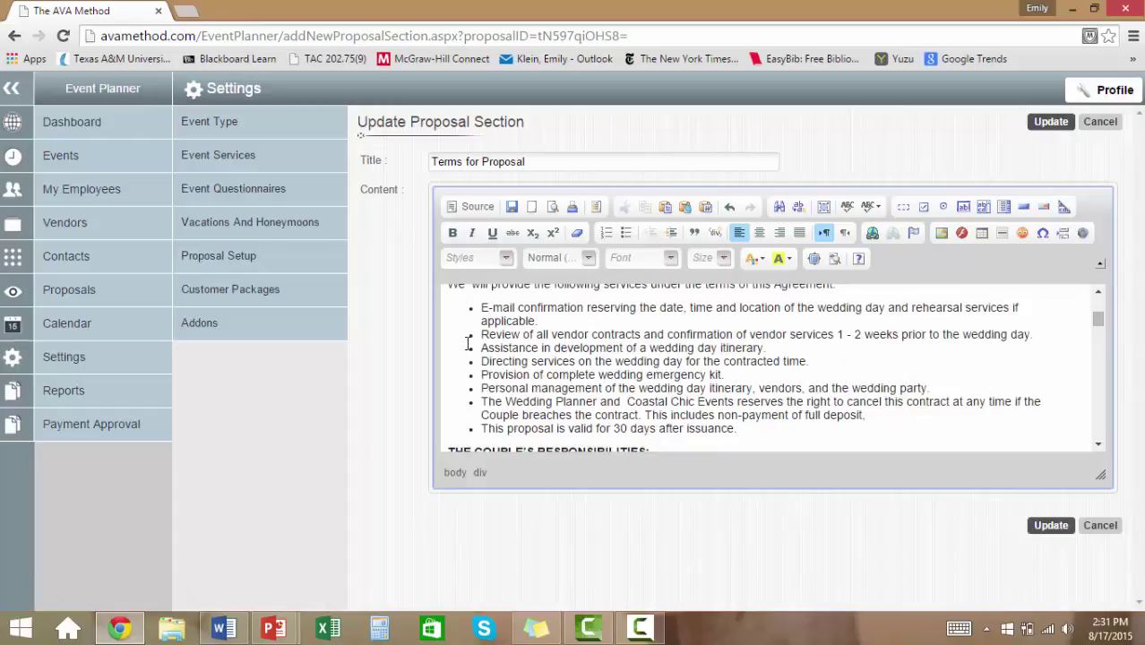
scroll(520, 359, "down", 1)
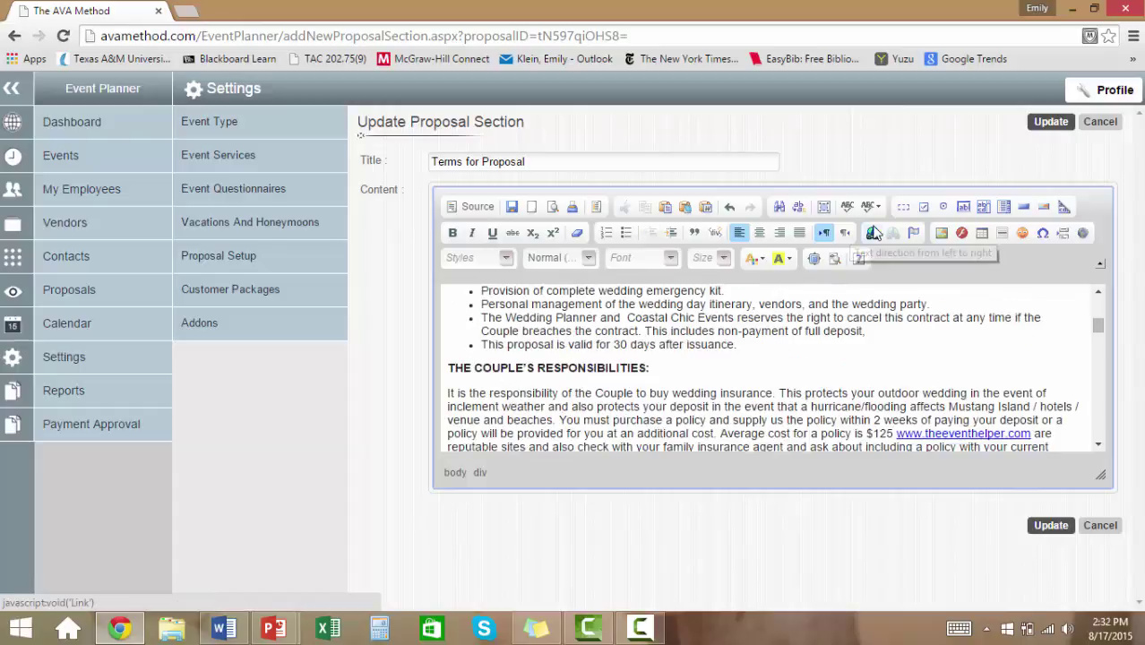
double_click(938, 432)
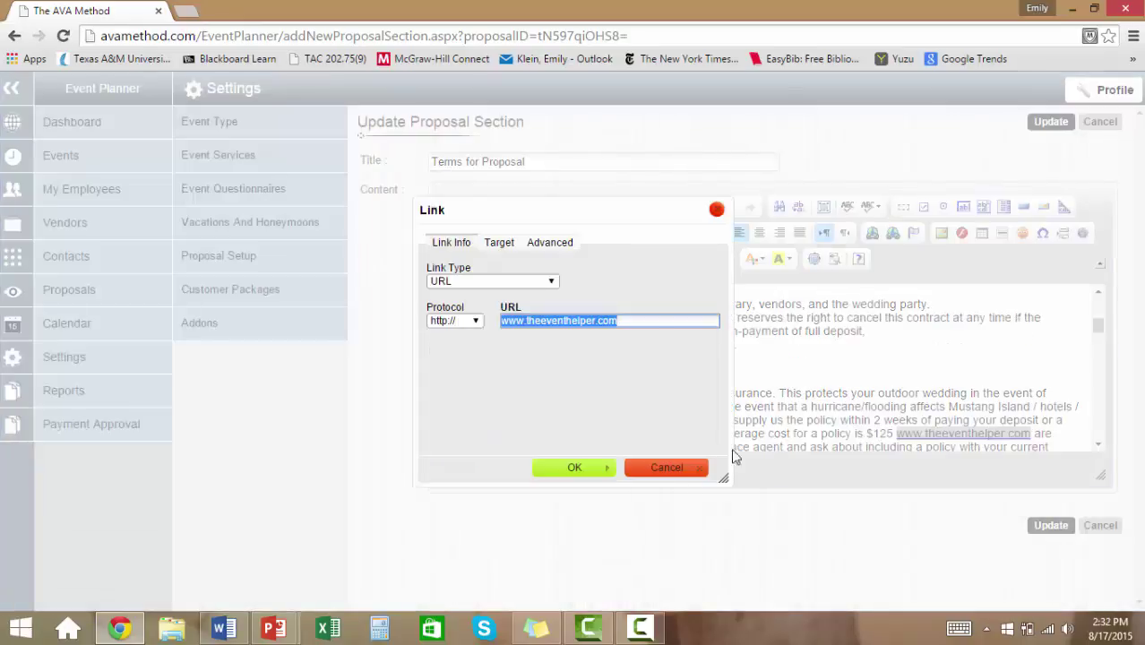
left_click(666, 468)
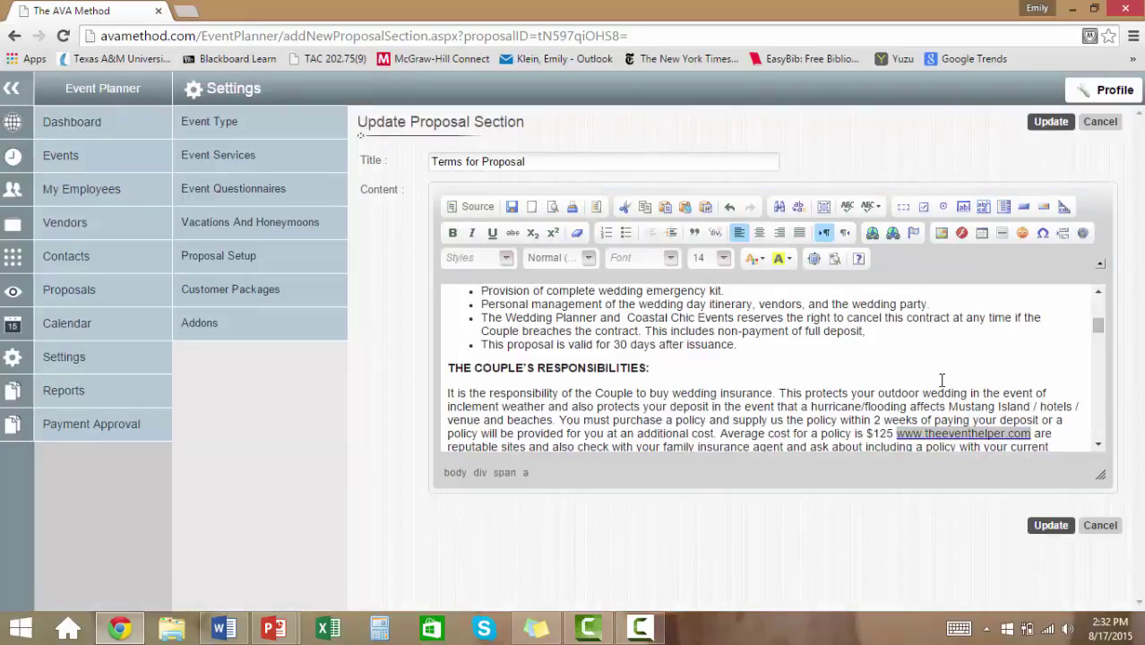
scroll(942, 380, "down", 1)
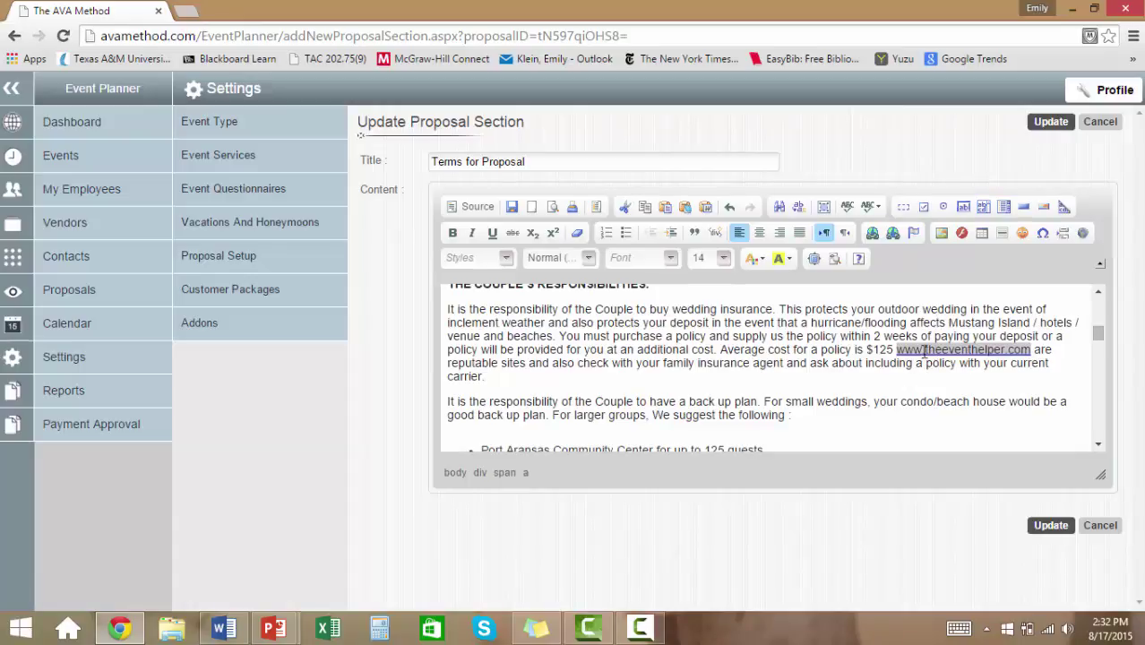
scroll(862, 374, "down", 2)
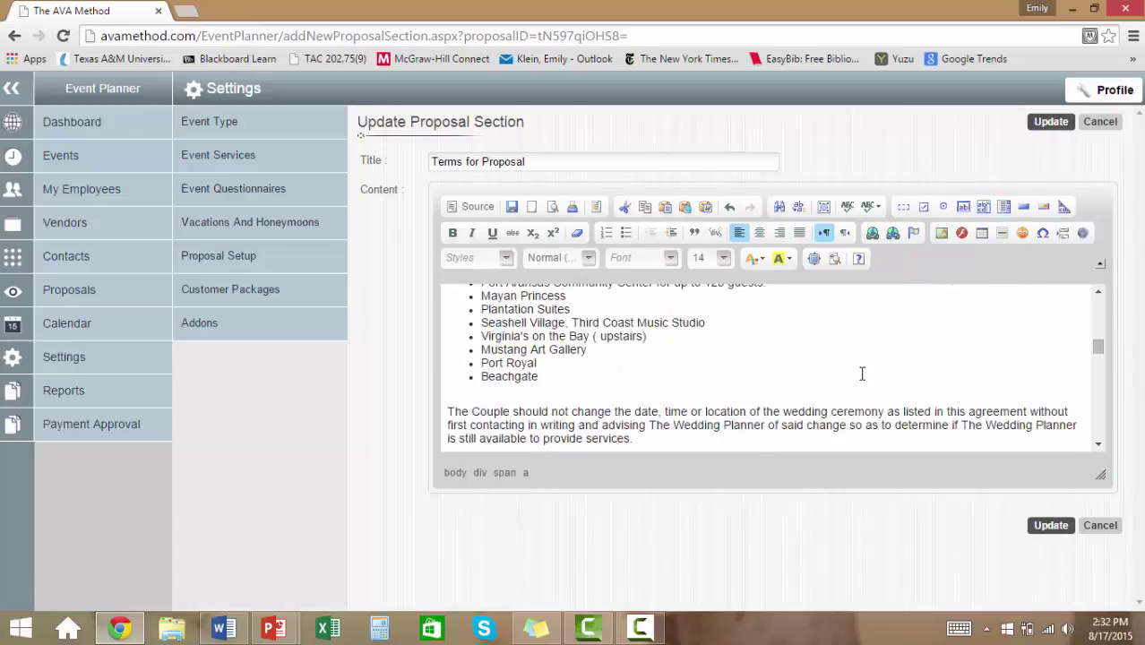
left_click(1098, 291)
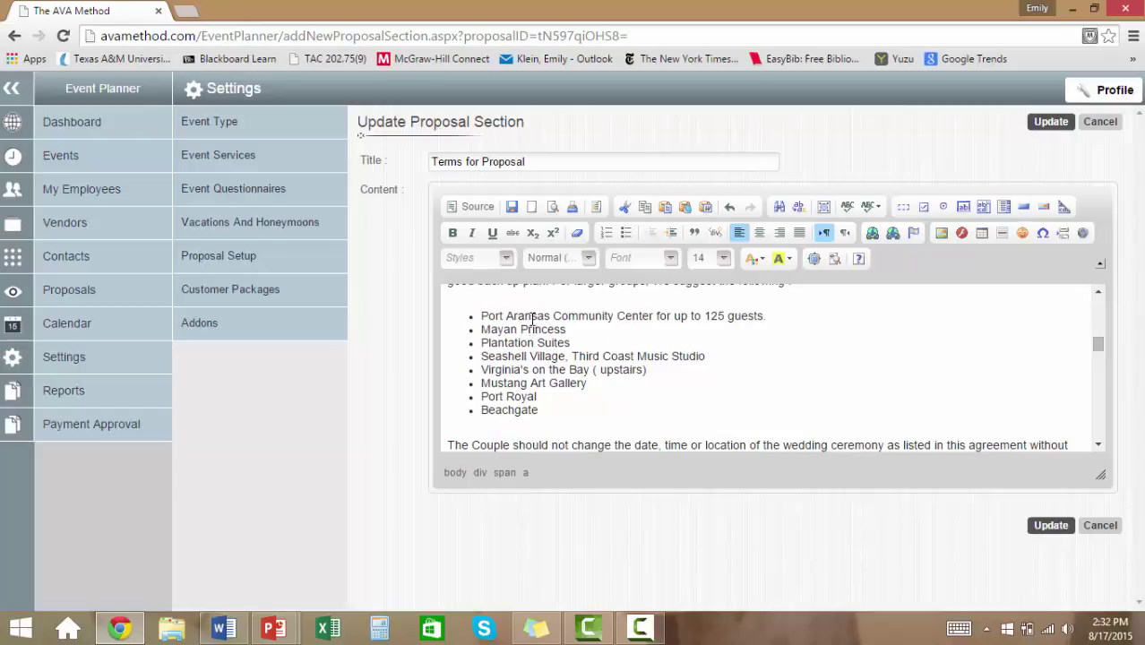
left_click(1101, 419)
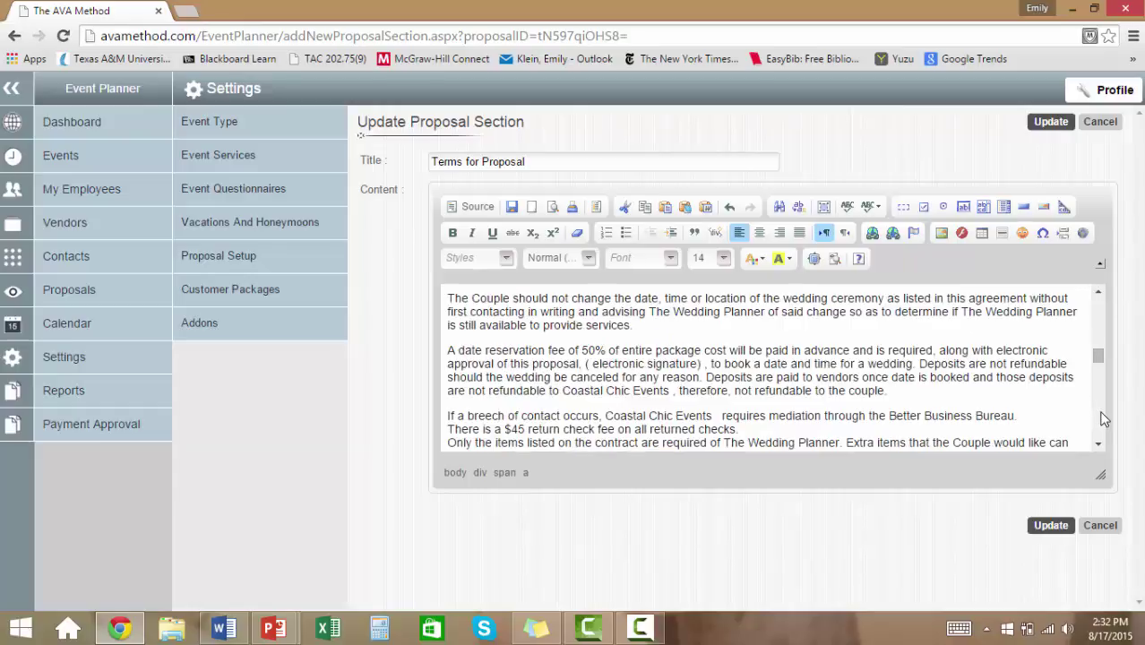
left_click(1051, 526)
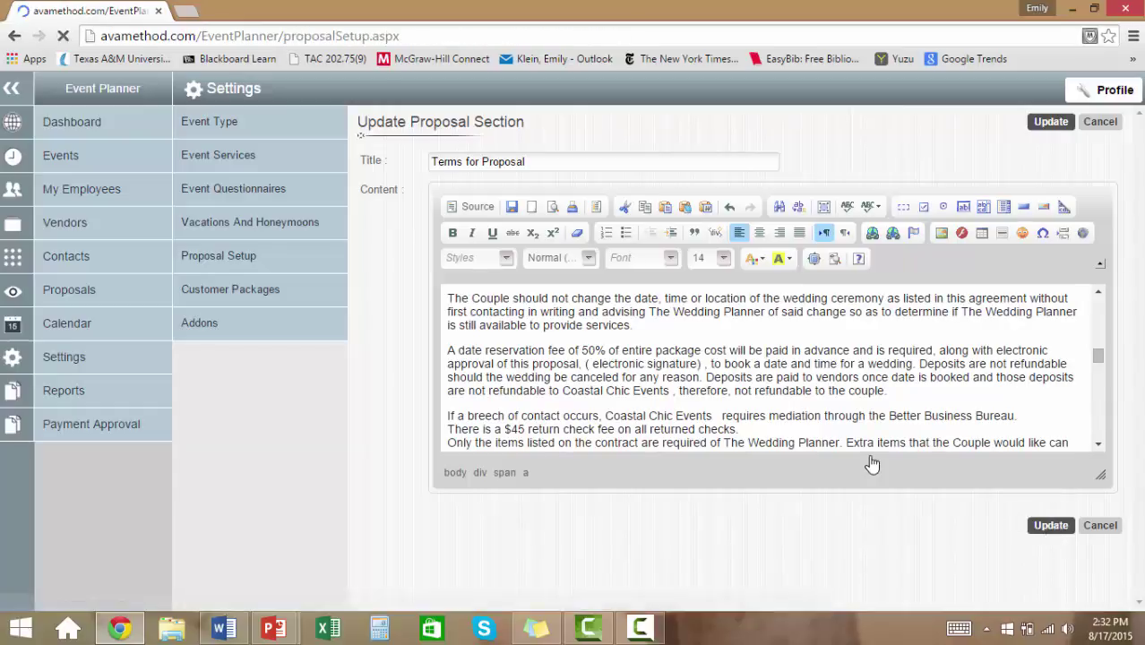
Scroll down to the Portfolio section and open its beach wedding video link.
scroll(871, 463, "down", 15)
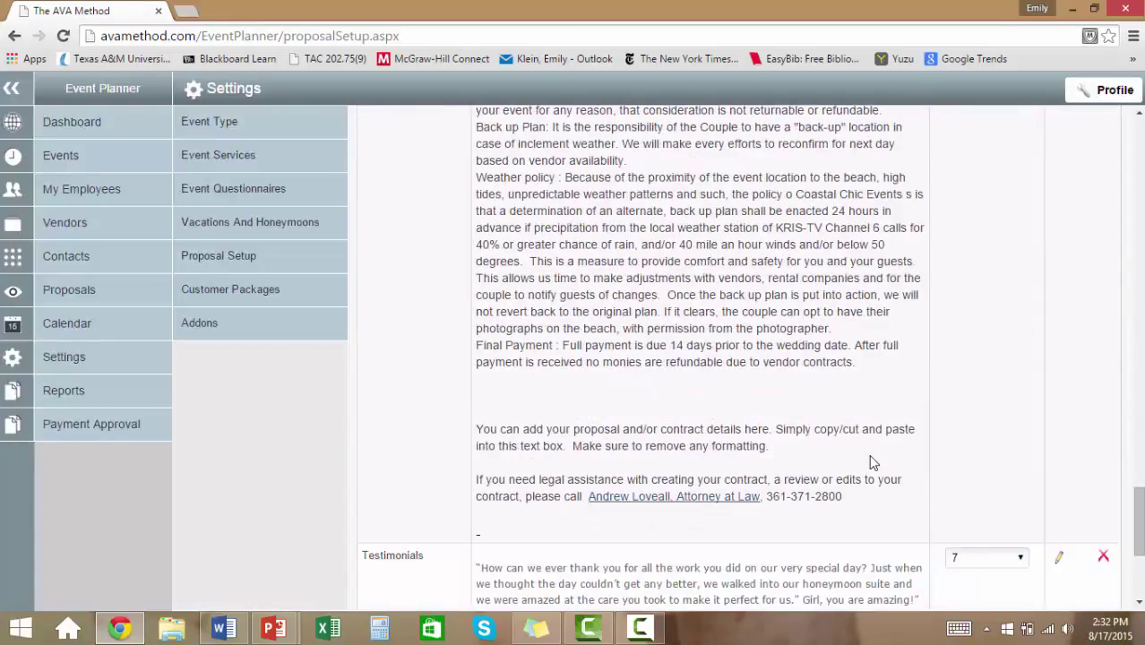
scroll(872, 463, "down", 3)
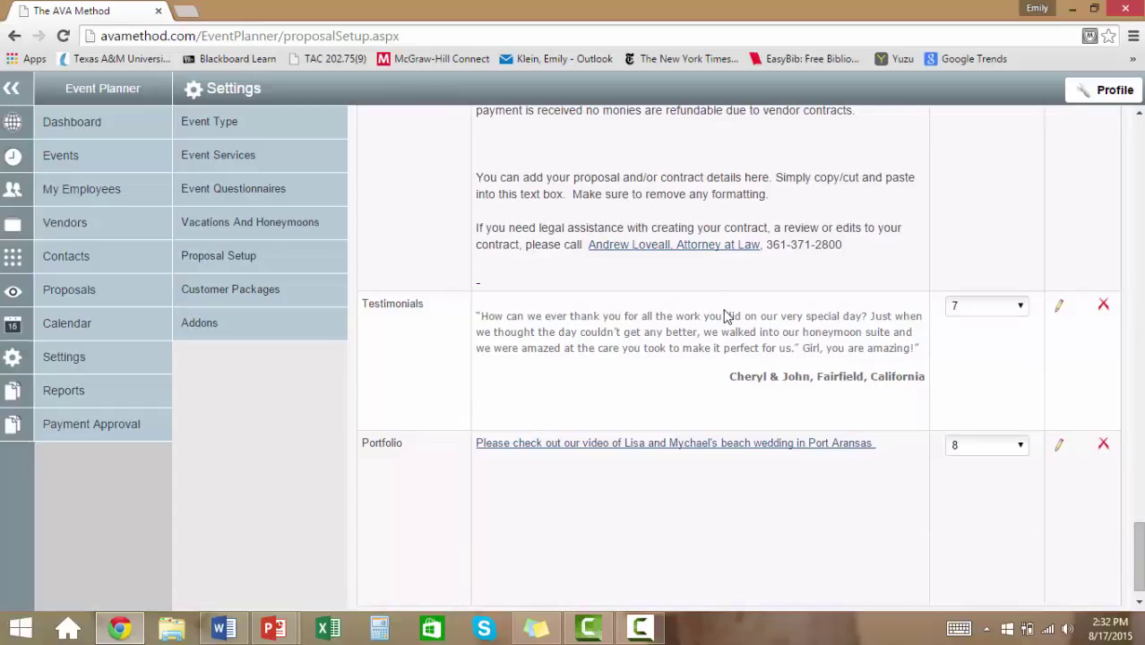
left_click(760, 444)
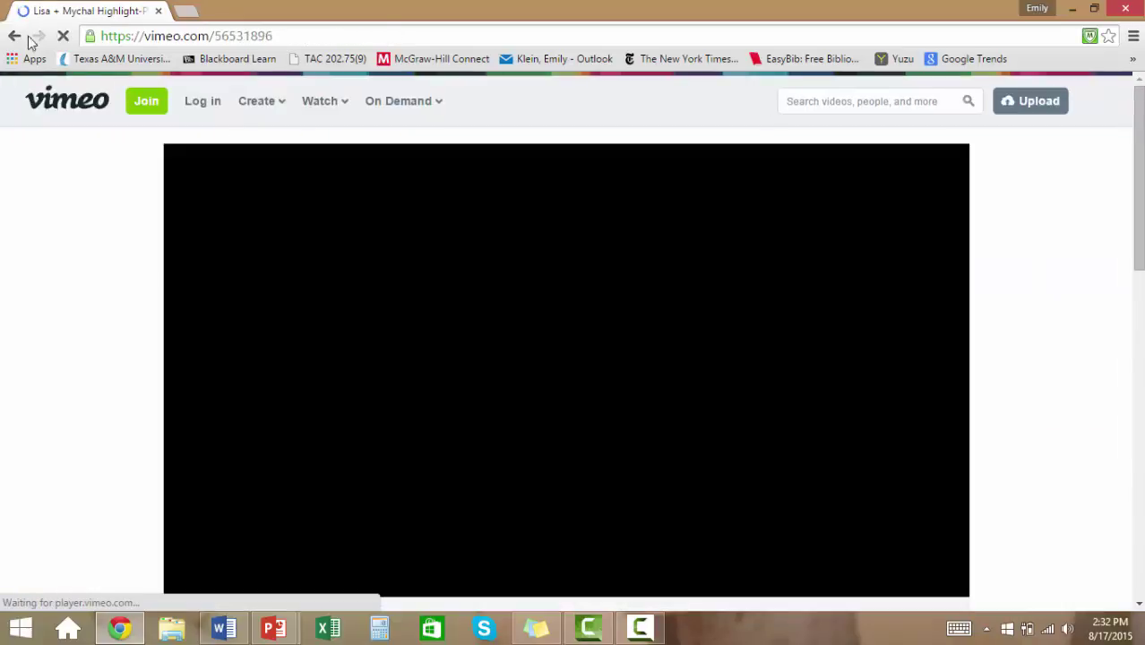
Go back from the Vimeo video page toward the Proposal Setup page.
left_click(14, 36)
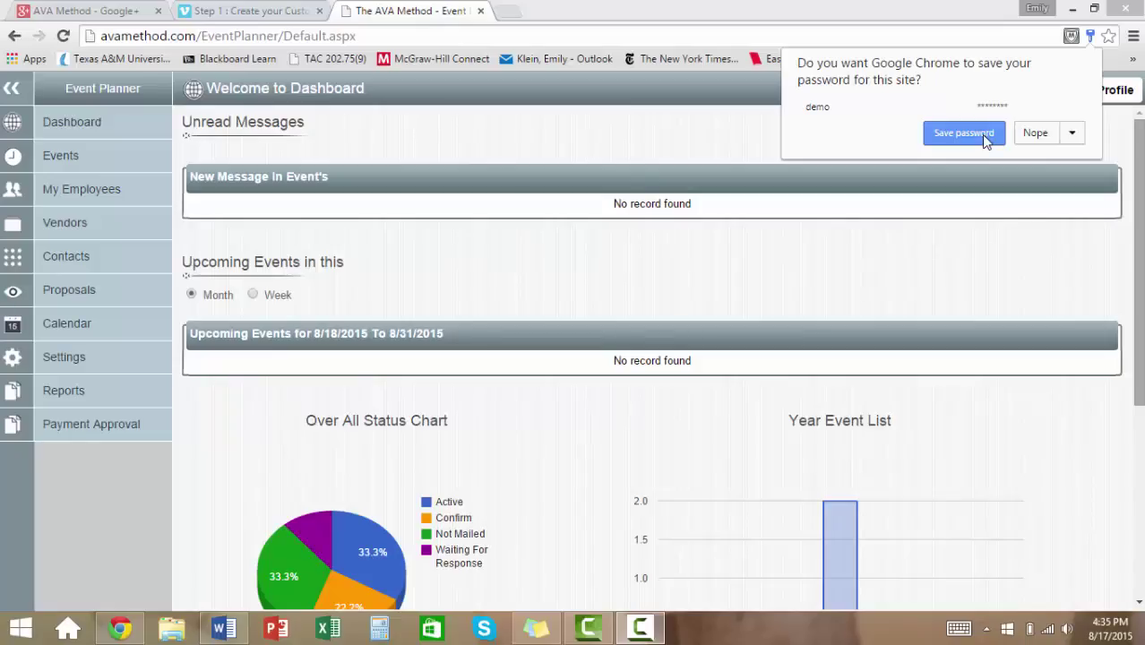
Dismiss Chrome's save-password prompt over the Event Planner dashboard.
left_click(981, 134)
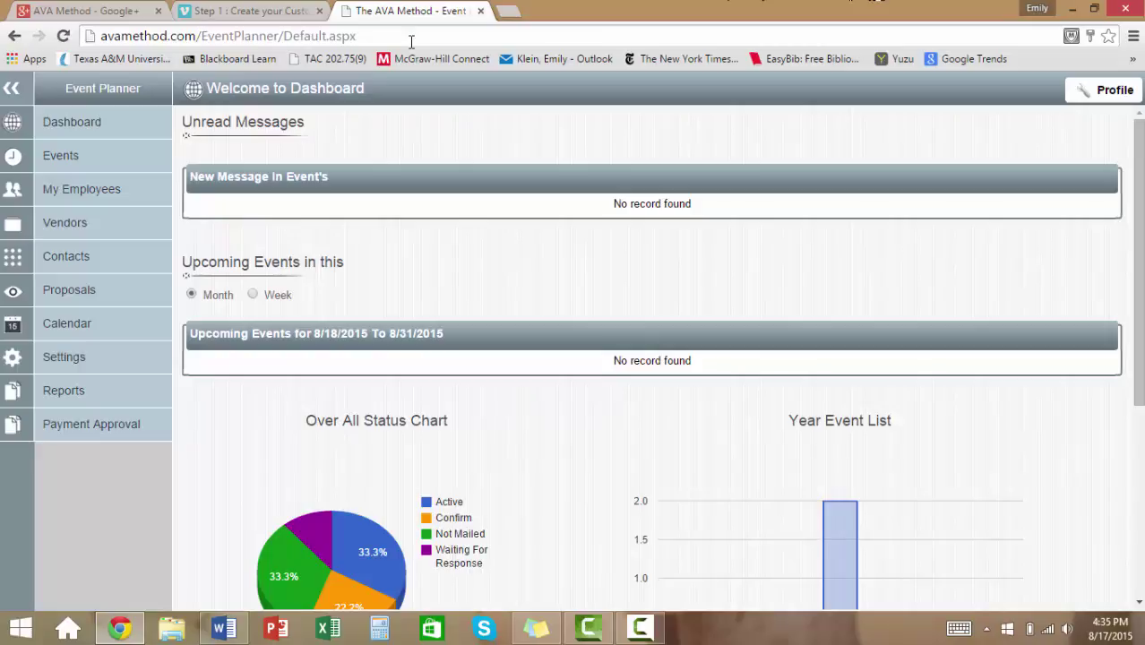
Go to avamethod.com, log in, and open Settings to the Event Type list.
left_click(411, 36)
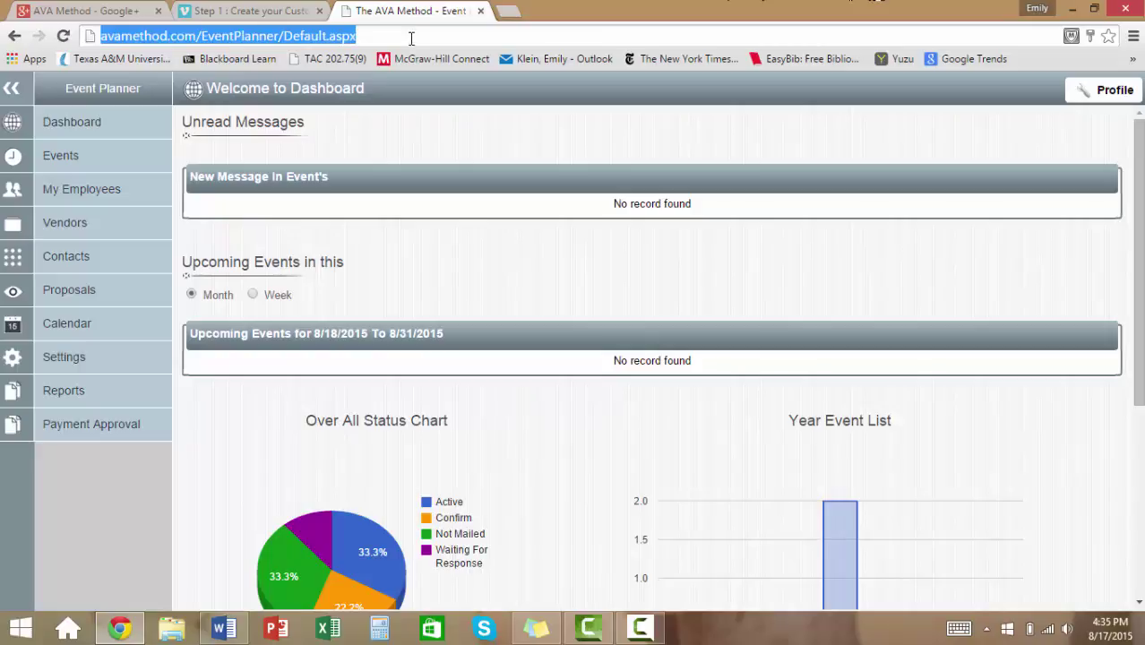
type("avam")
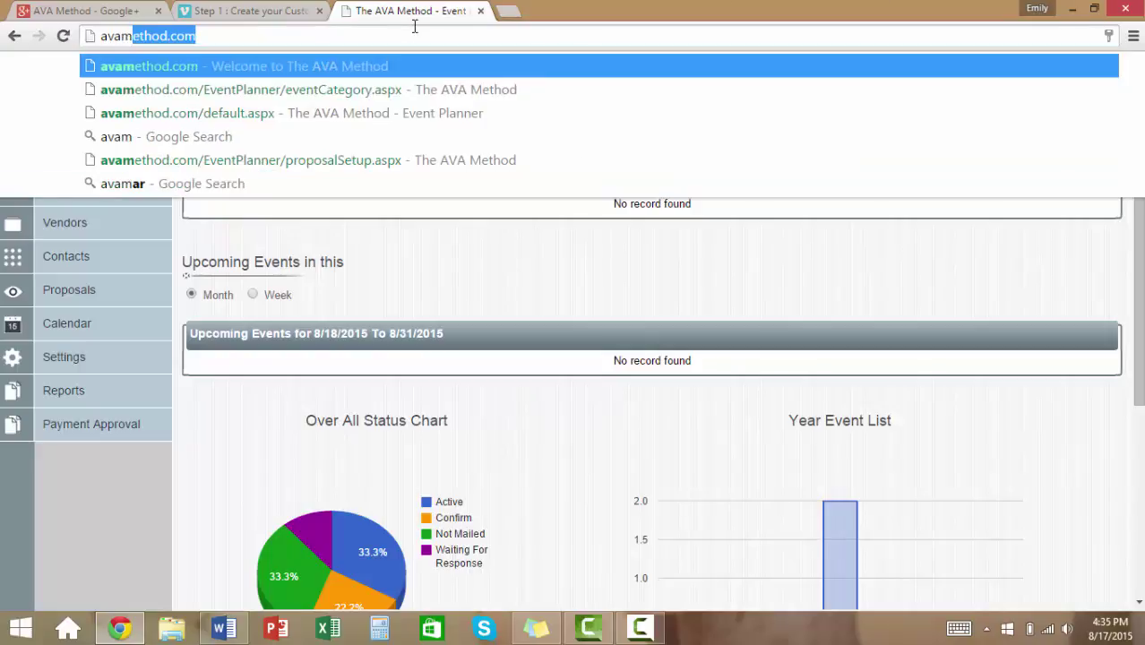
key("Return")
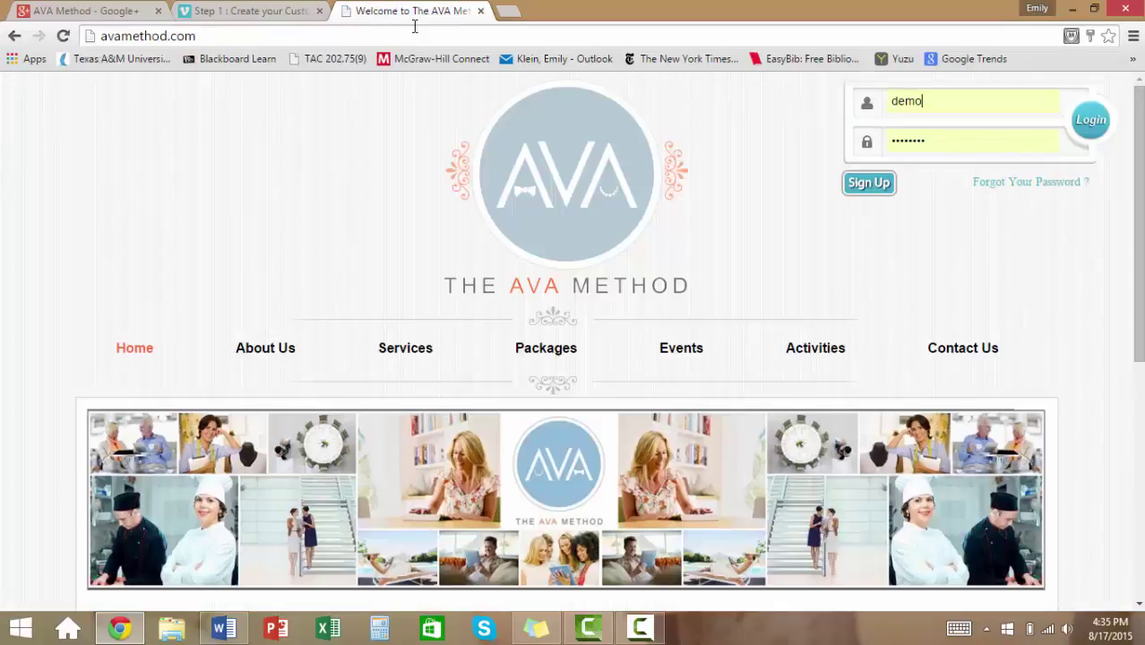
left_click(1093, 122)
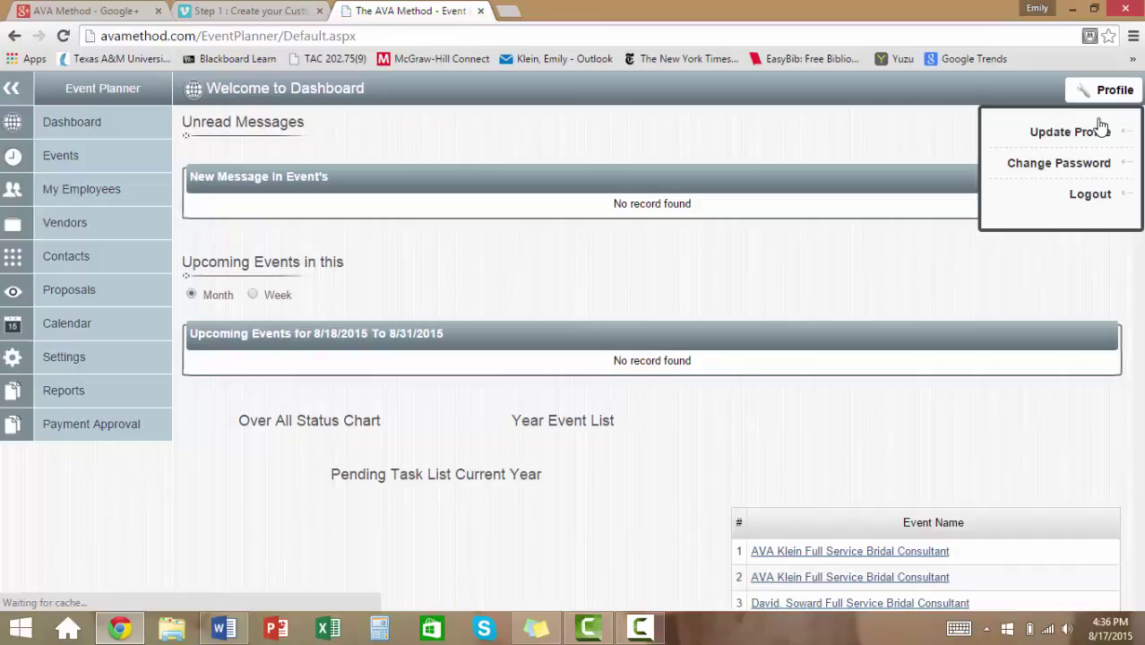
left_click(64, 357)
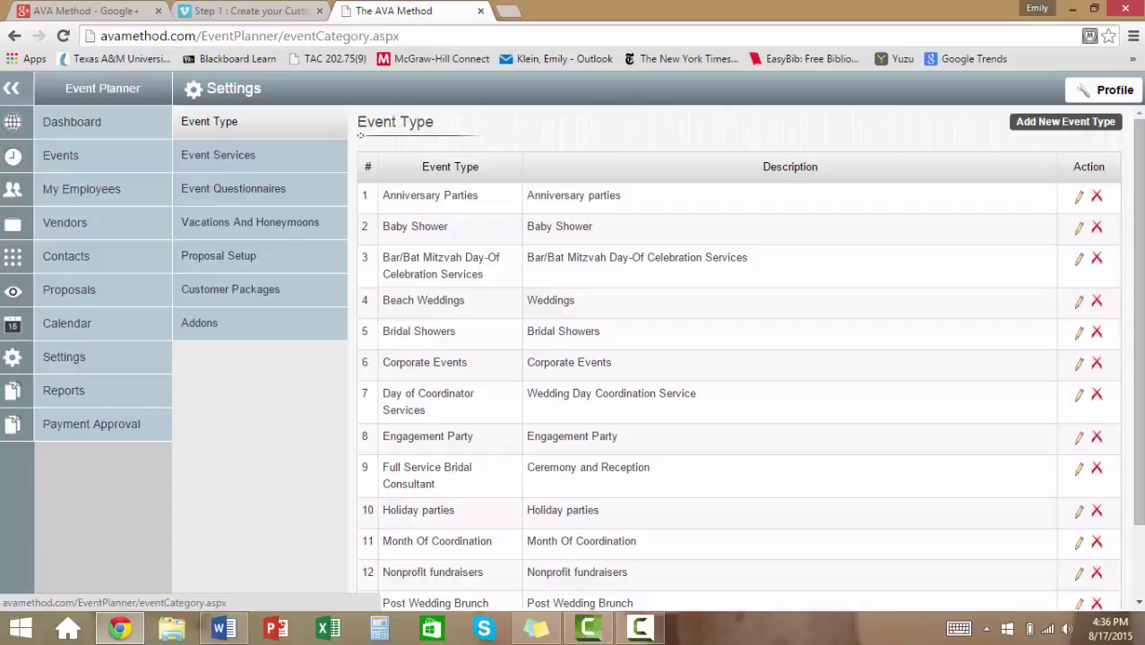
Open the Add New Event Type form.
left_click(1029, 124)
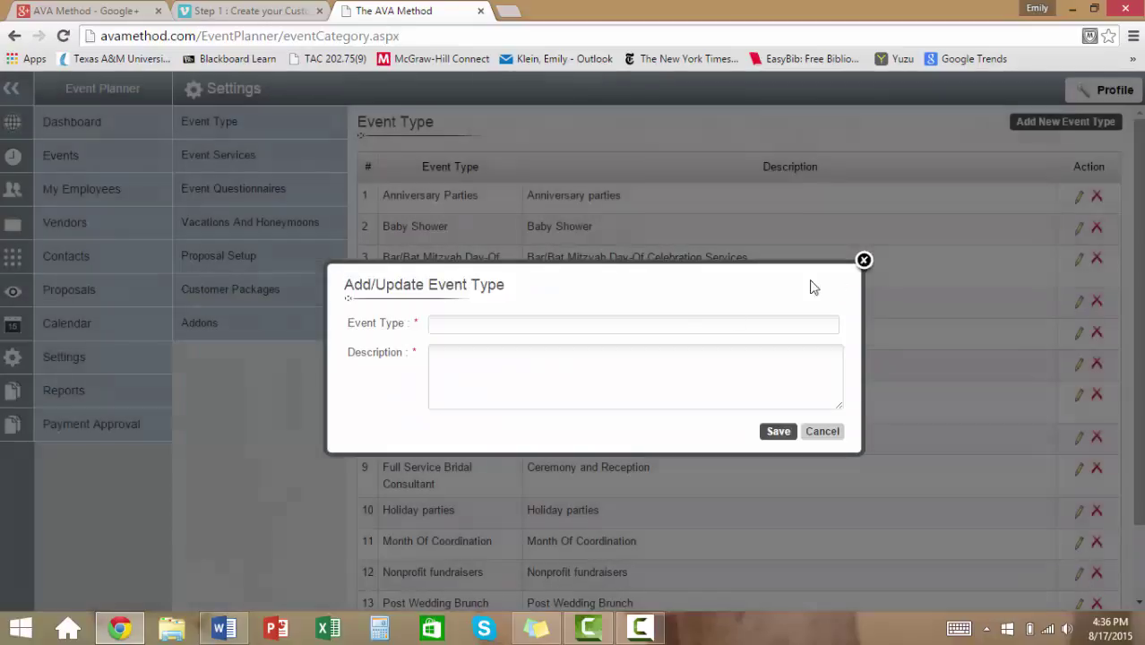
Create event type 'Luau' described 'Beach Luau with Polynesian dancers', then reopen and re-save it.
left_click(674, 327)
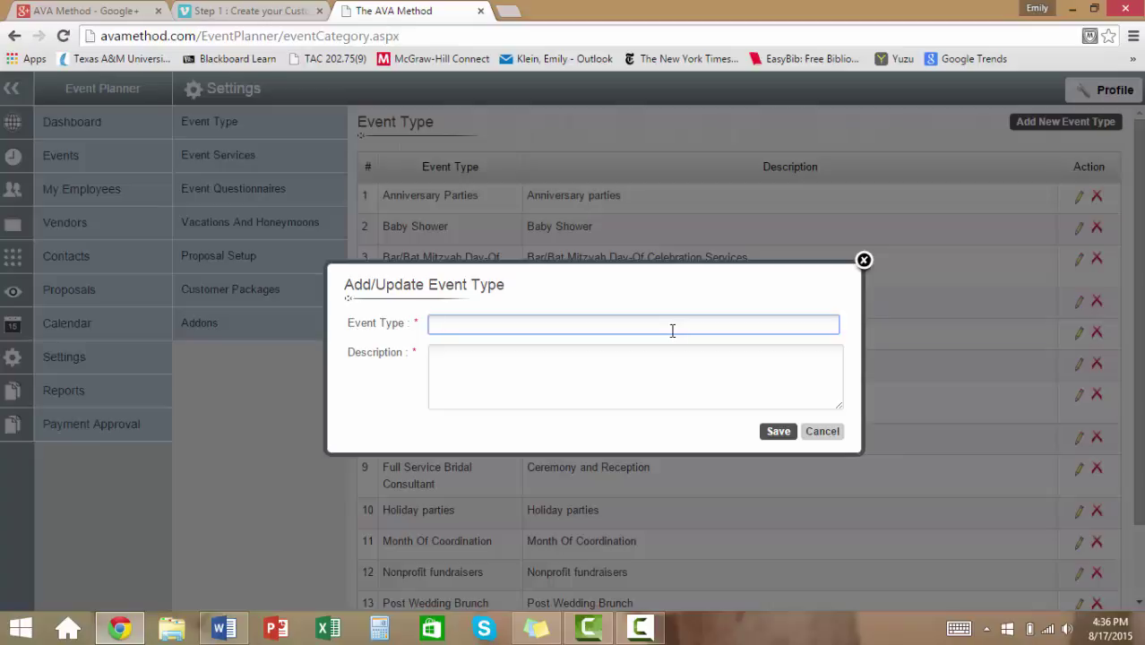
type("Luau")
key("Tab")
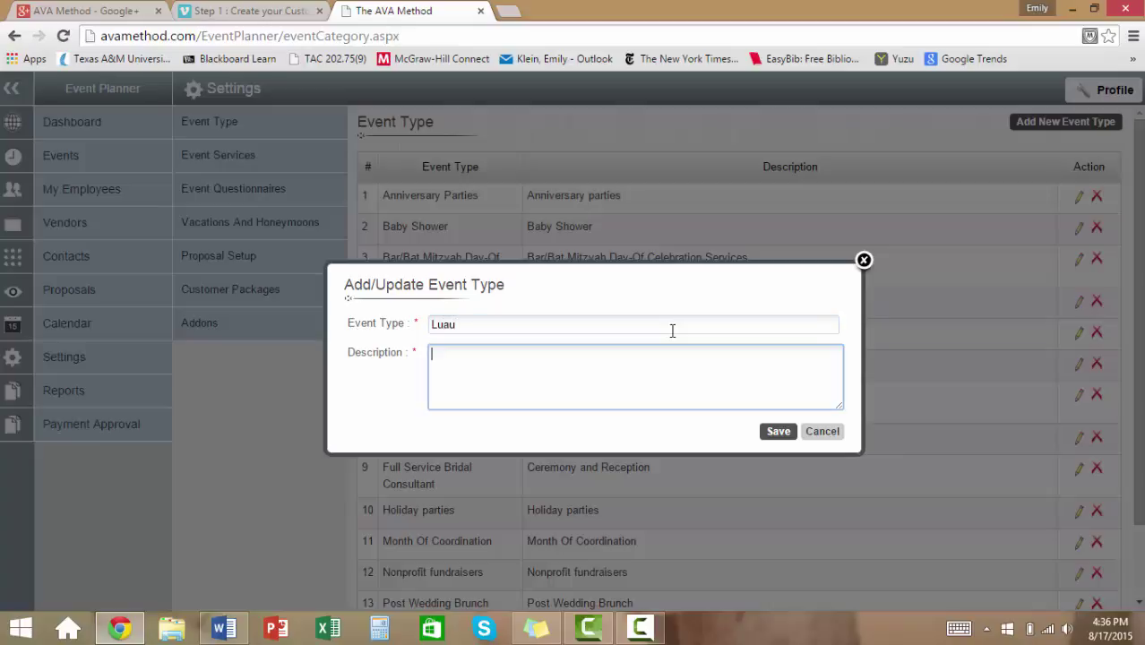
type("BEach")
key("BackSpace")
key("BackSpace")
key("BackSpace")
key("BackSpace")
type("each Luau with Polynesian dancers")
left_click(776, 432)
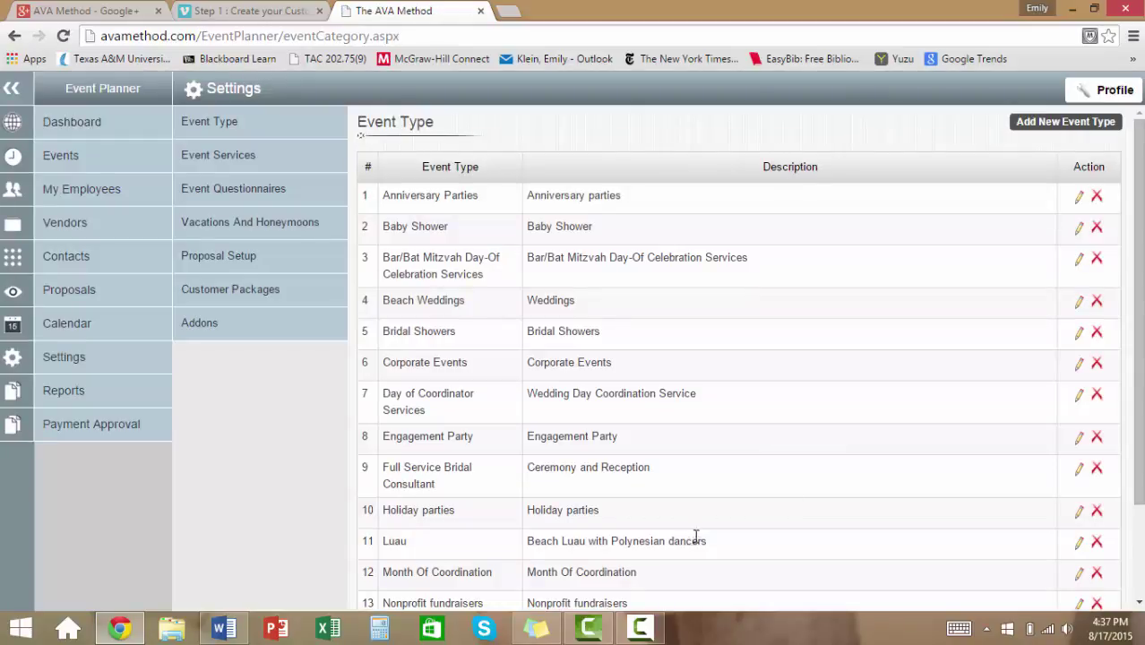
left_click(1079, 545)
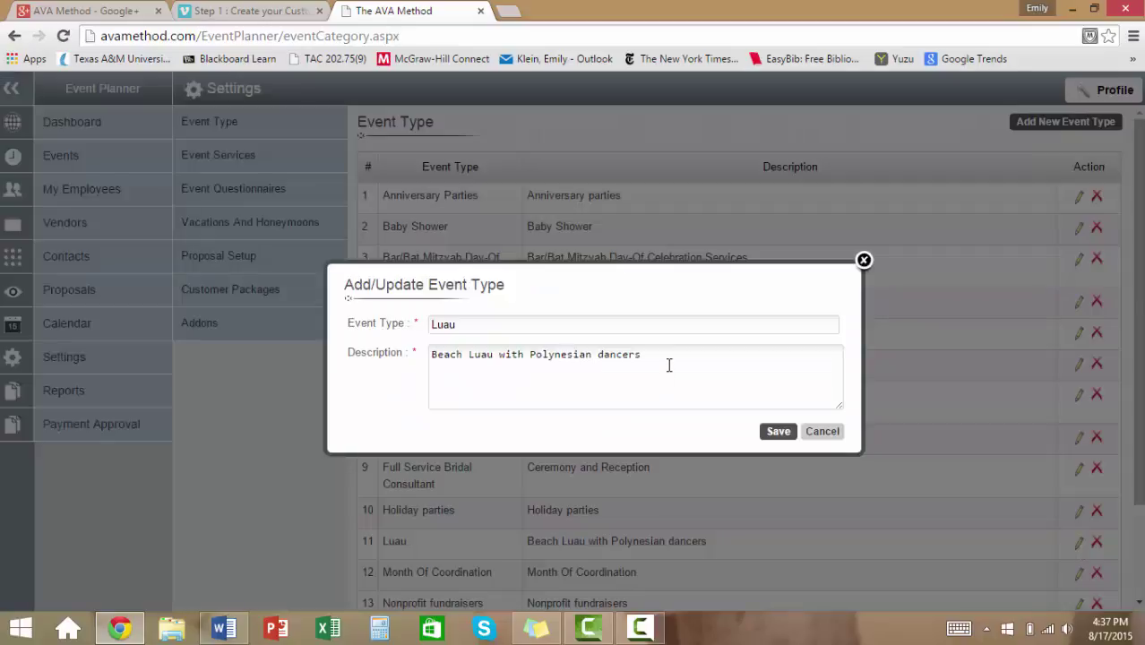
left_click(668, 365)
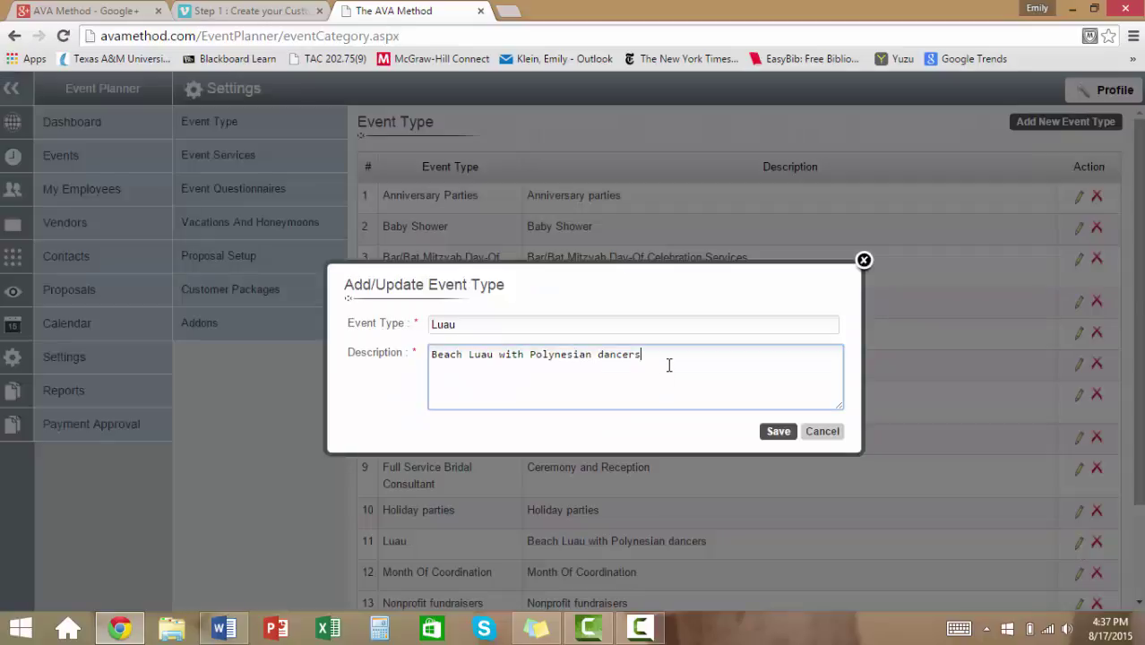
left_click(777, 432)
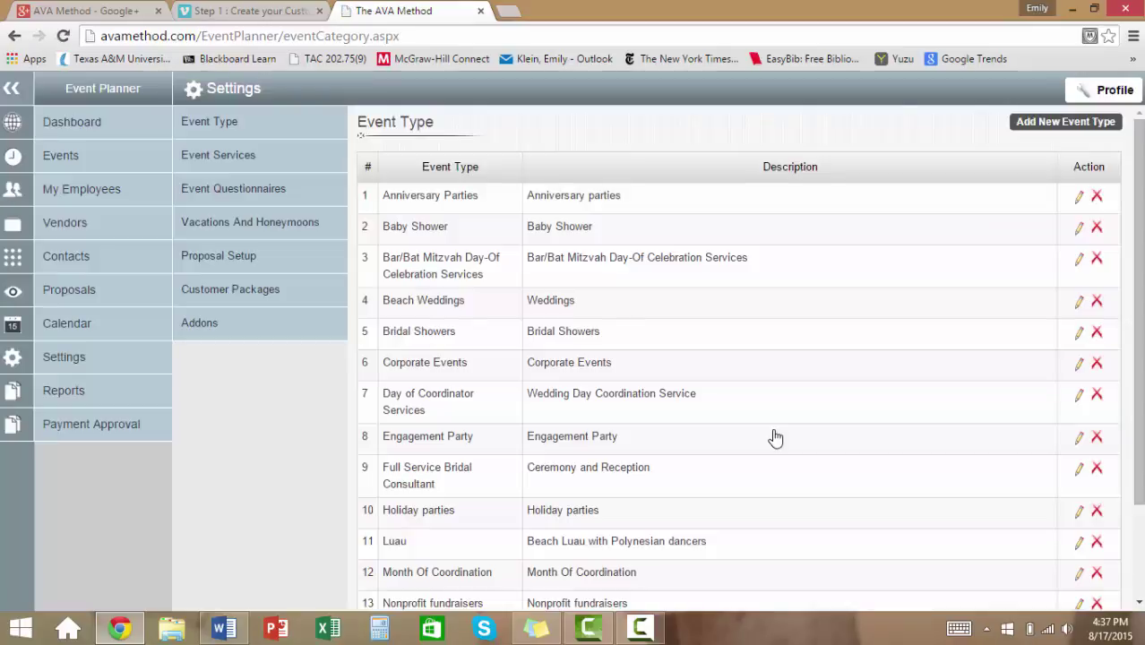
Delete the Baby Shower event type, then open Event Services and the Day of Coordination service.
left_click(1096, 227)
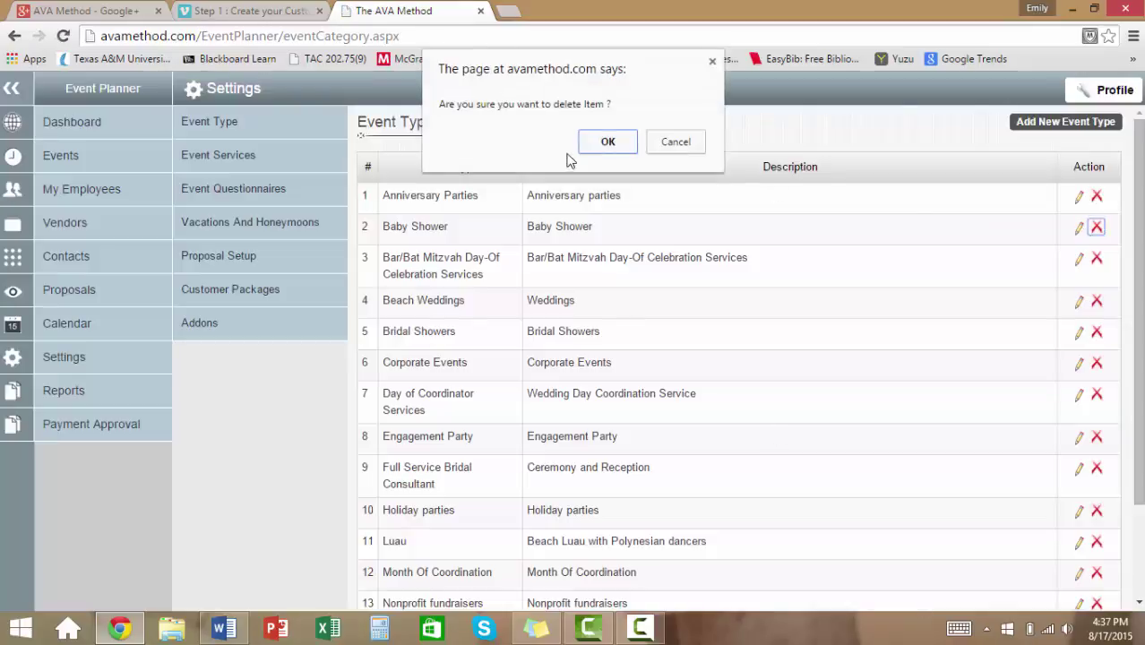
left_click(604, 142)
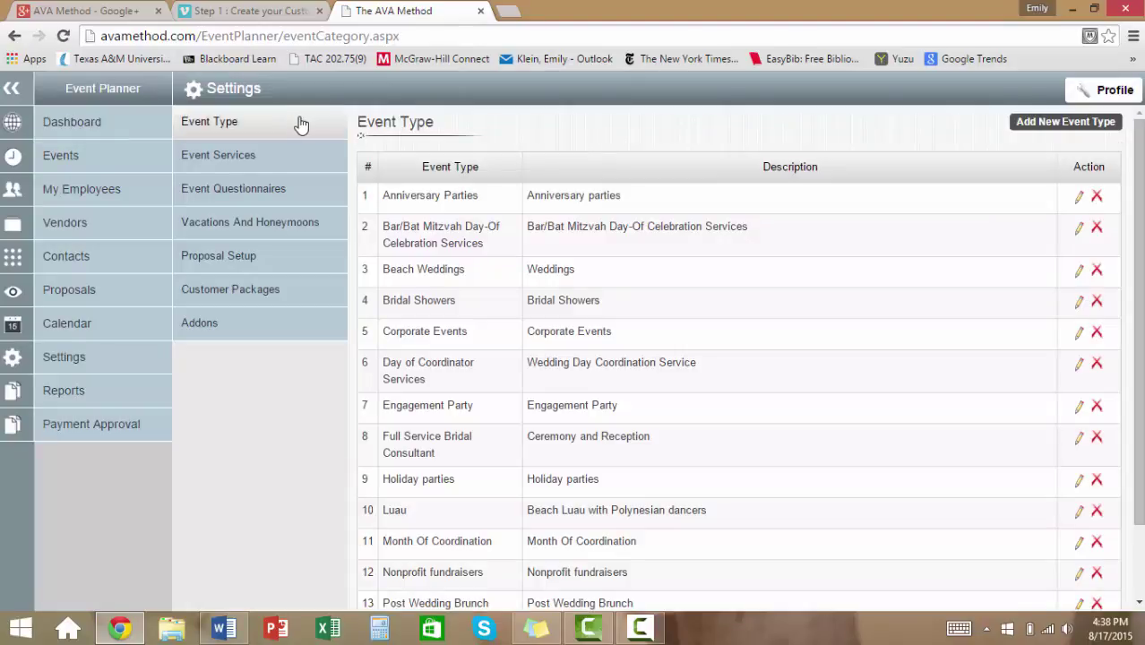
left_click(260, 156)
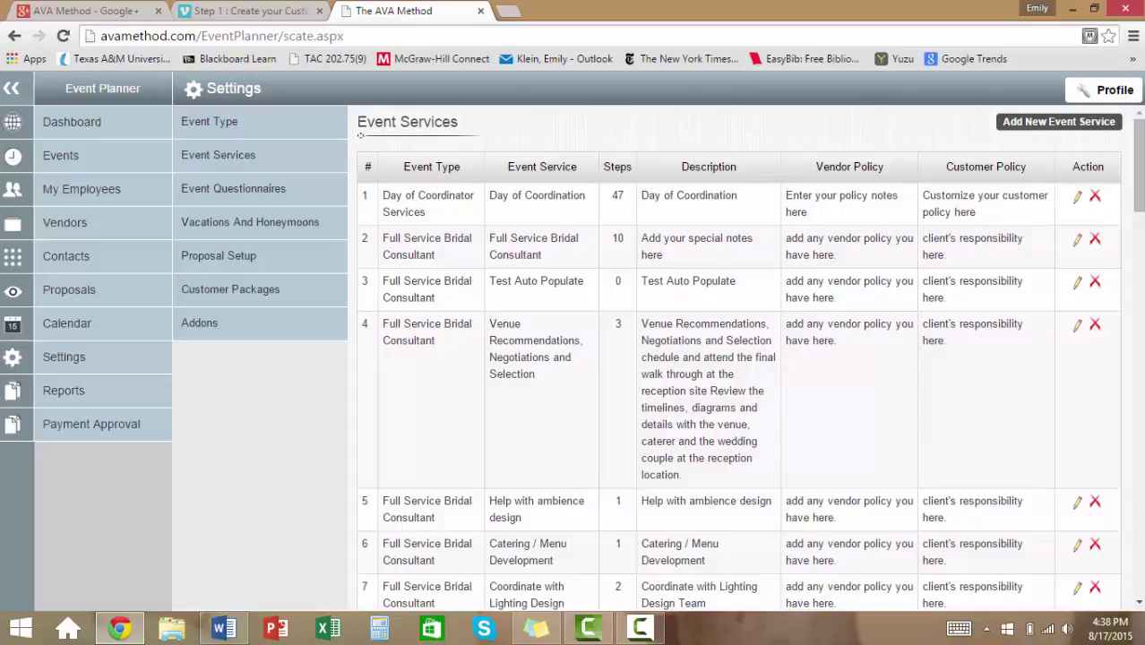
left_click(1076, 197)
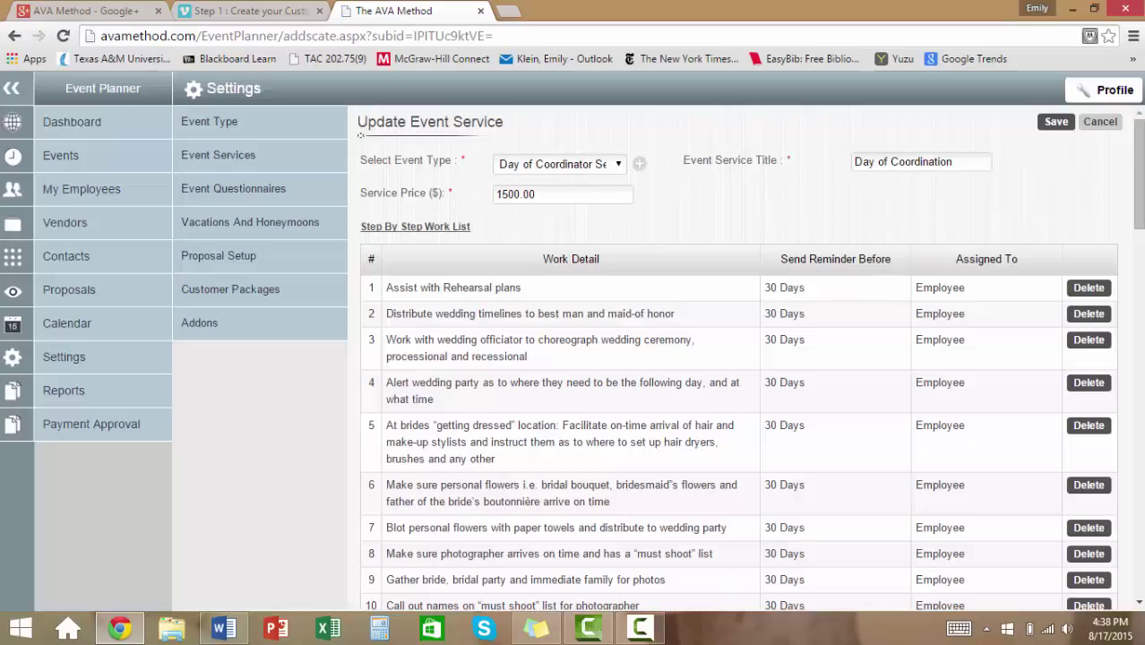
Keep Day of Coordinator Services as the event type and change the price from 1500.00 to 1250.00.
left_click(617, 164)
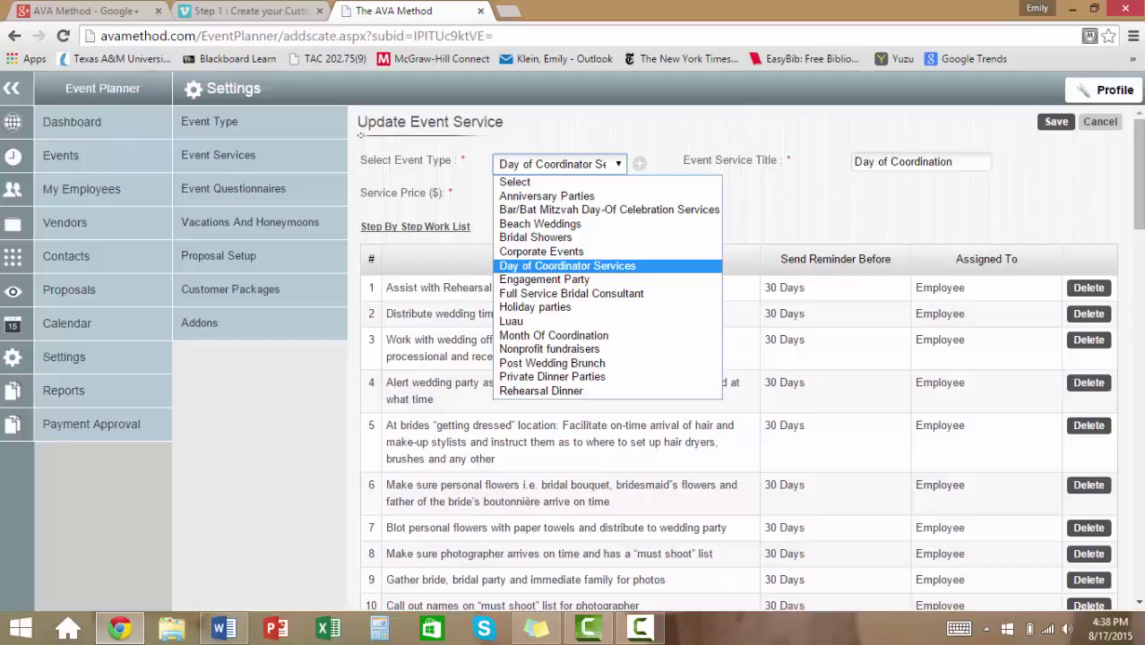
left_click(592, 265)
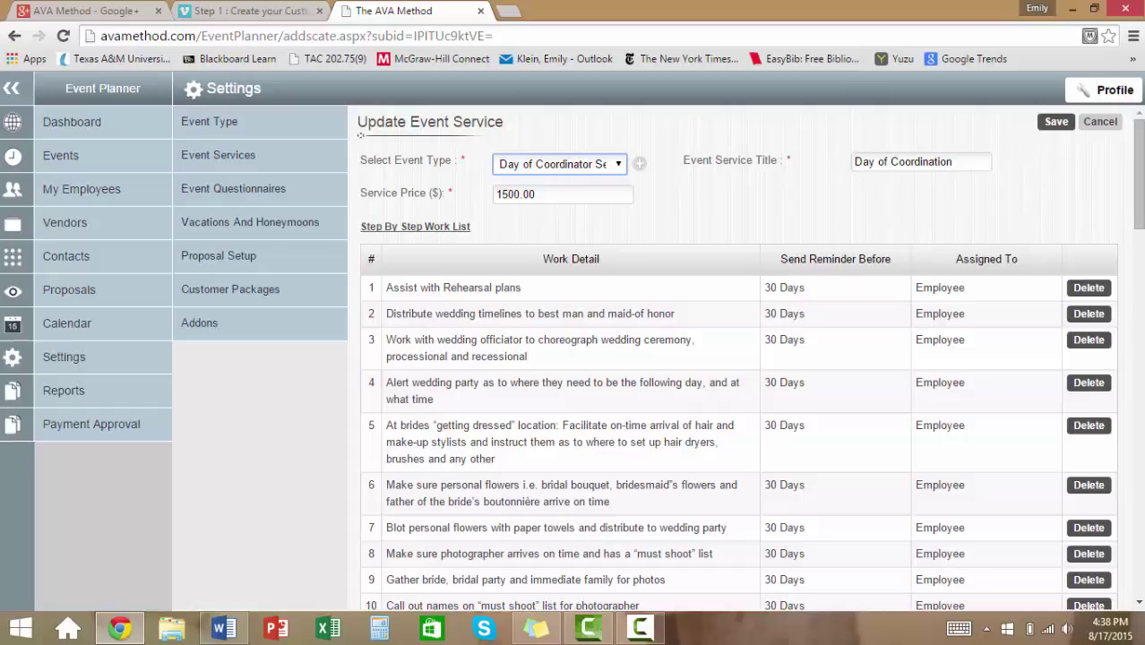
left_click(538, 195)
key("BackSpace")
key("BackSpace")
key("BackSpace")
key("BackSpace")
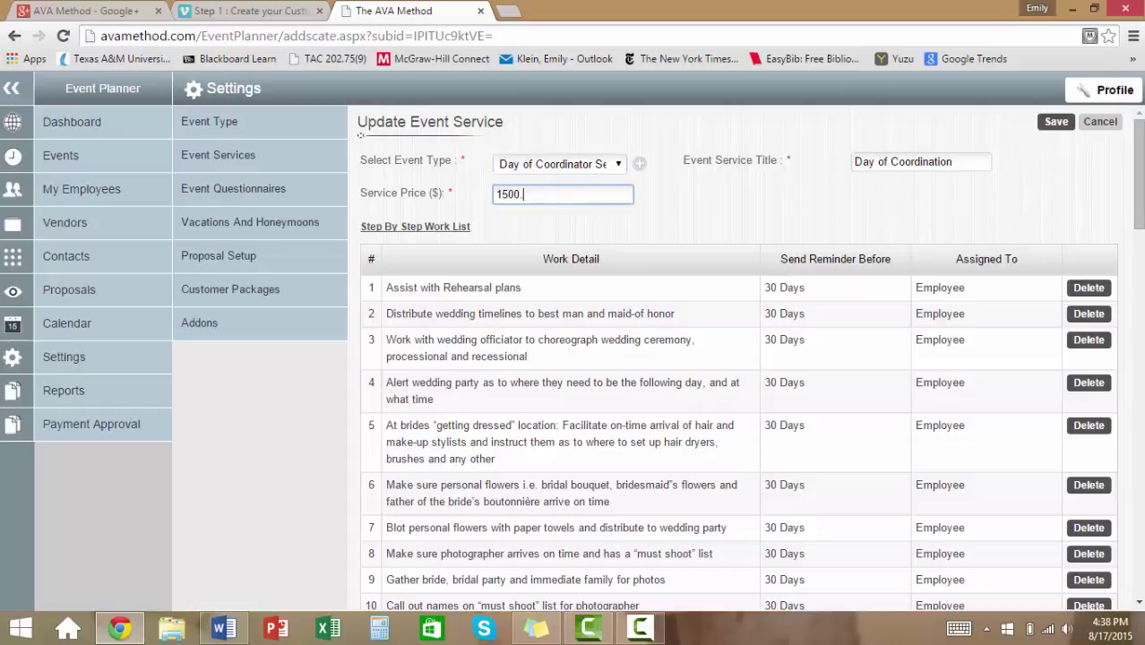
key("BackSpace")
key("BackSpace")
type("250.00")
key("Tab")
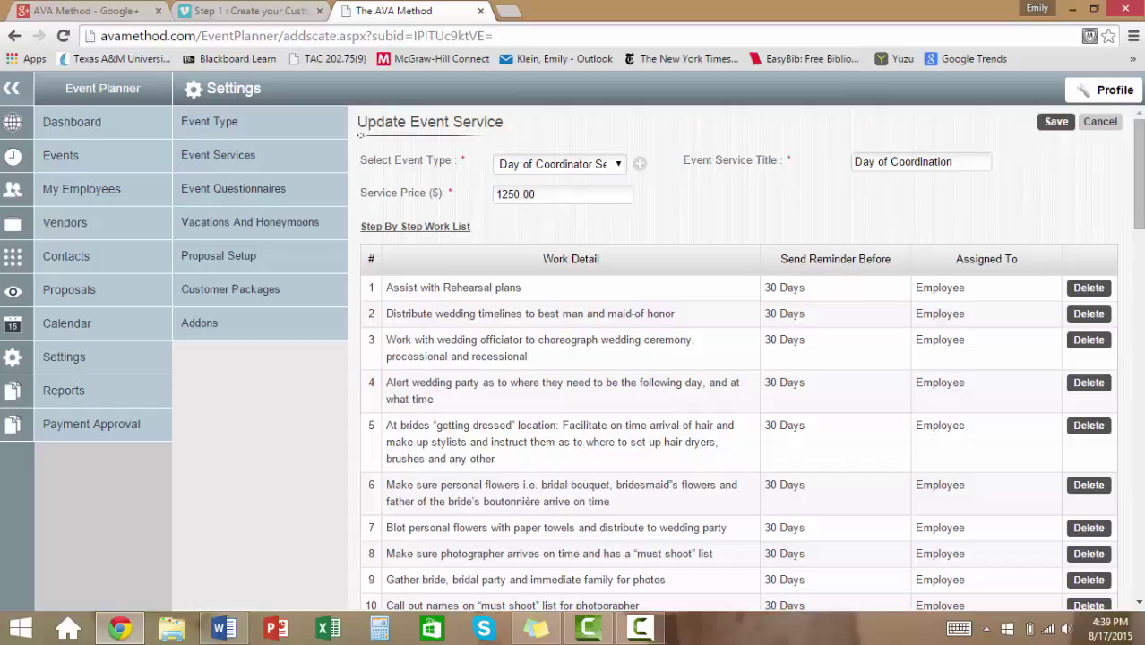
Try the Assigned To choices on a new work step row, ending on Employee.
scroll(738, 359, "down", 5)
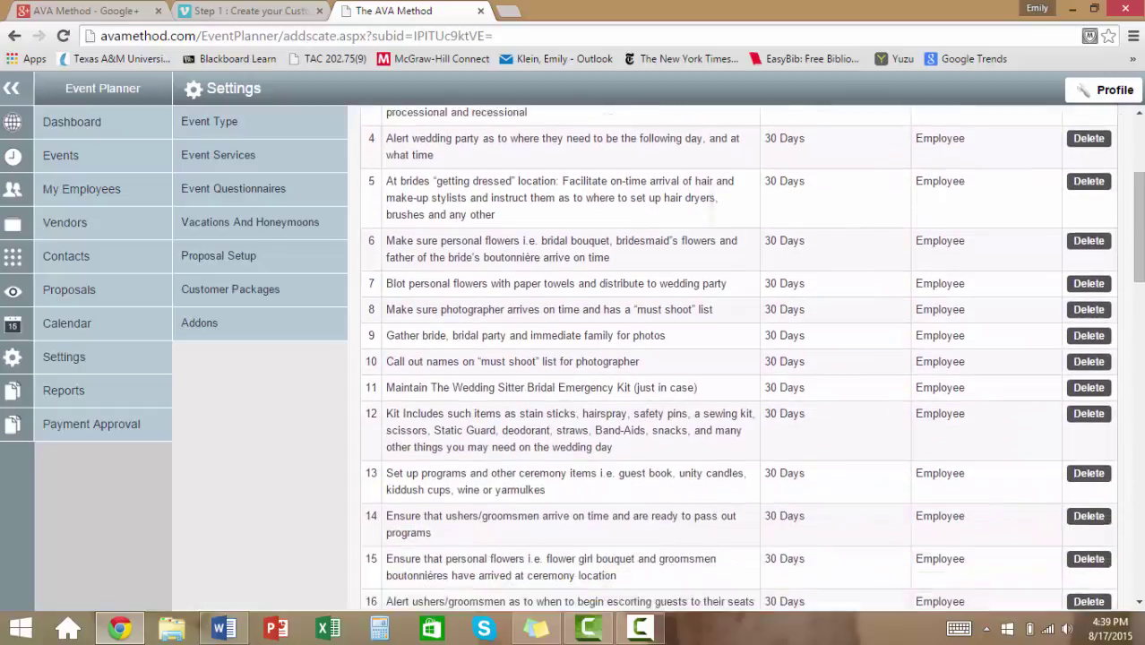
scroll(738, 358, "down", 9)
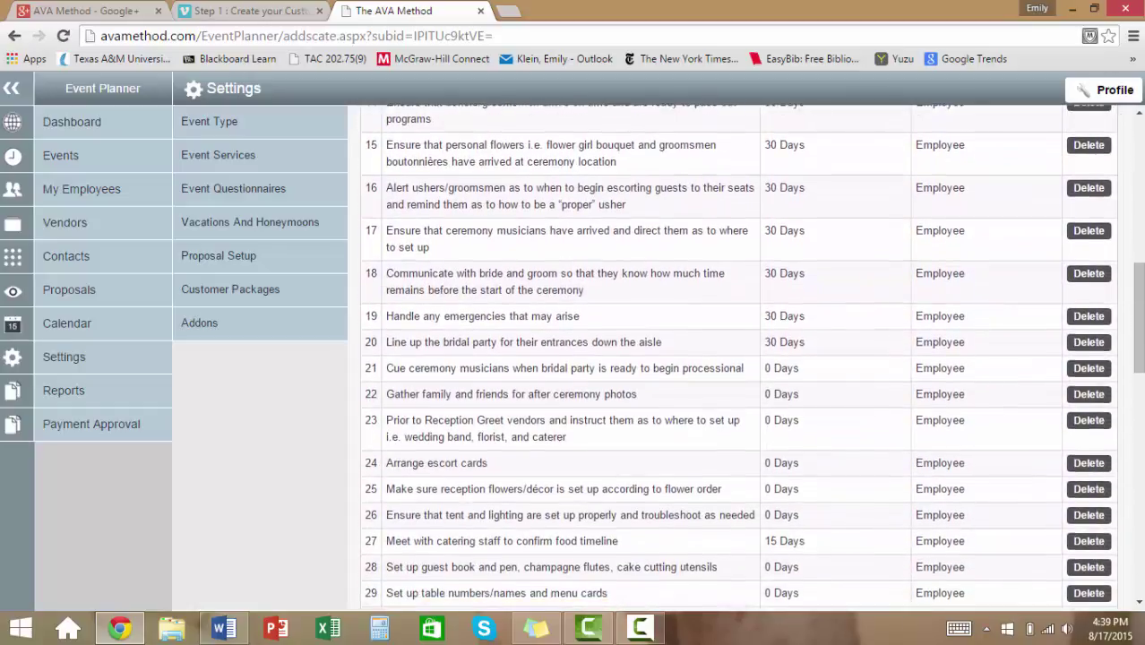
scroll(738, 358, "down", 8)
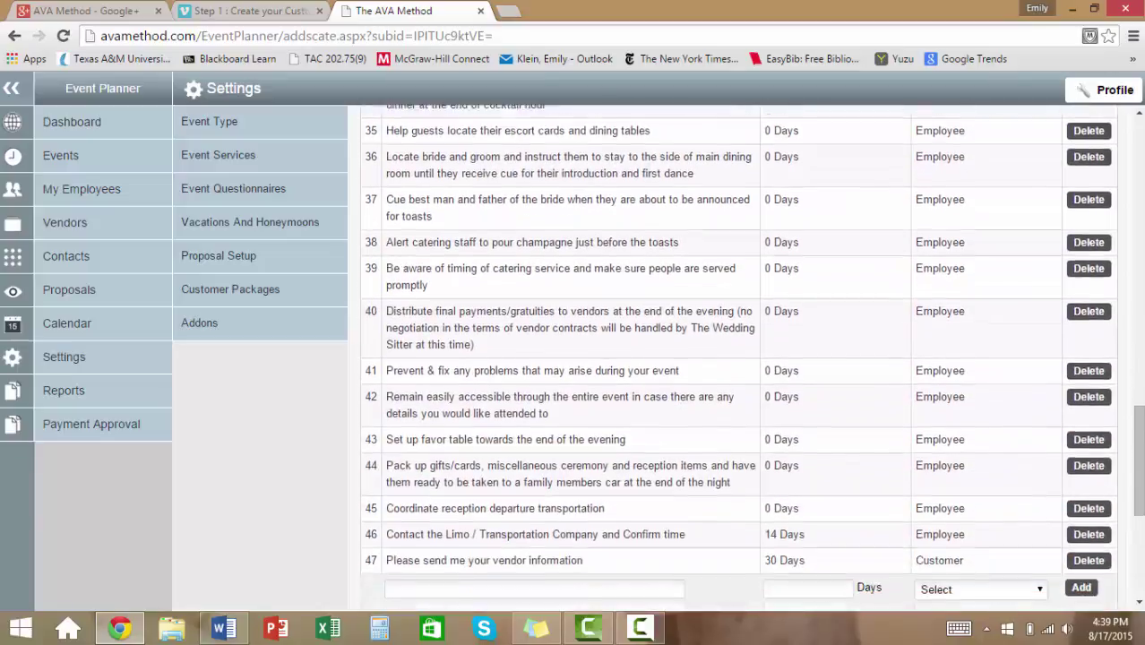
scroll(738, 358, "down", 4)
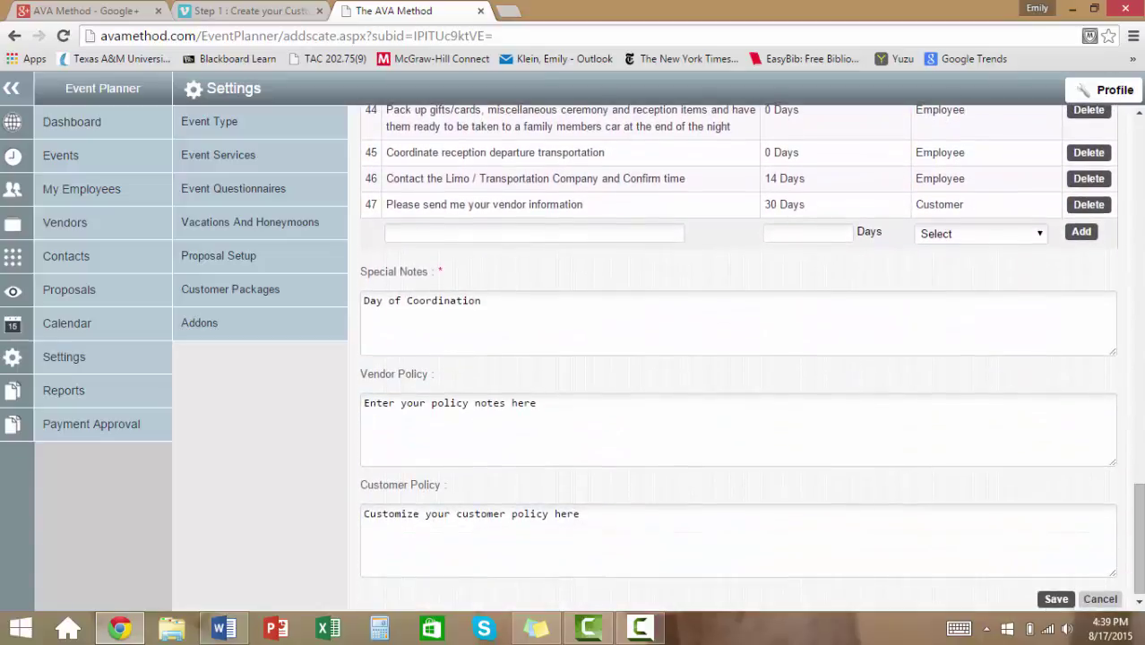
left_click(537, 232)
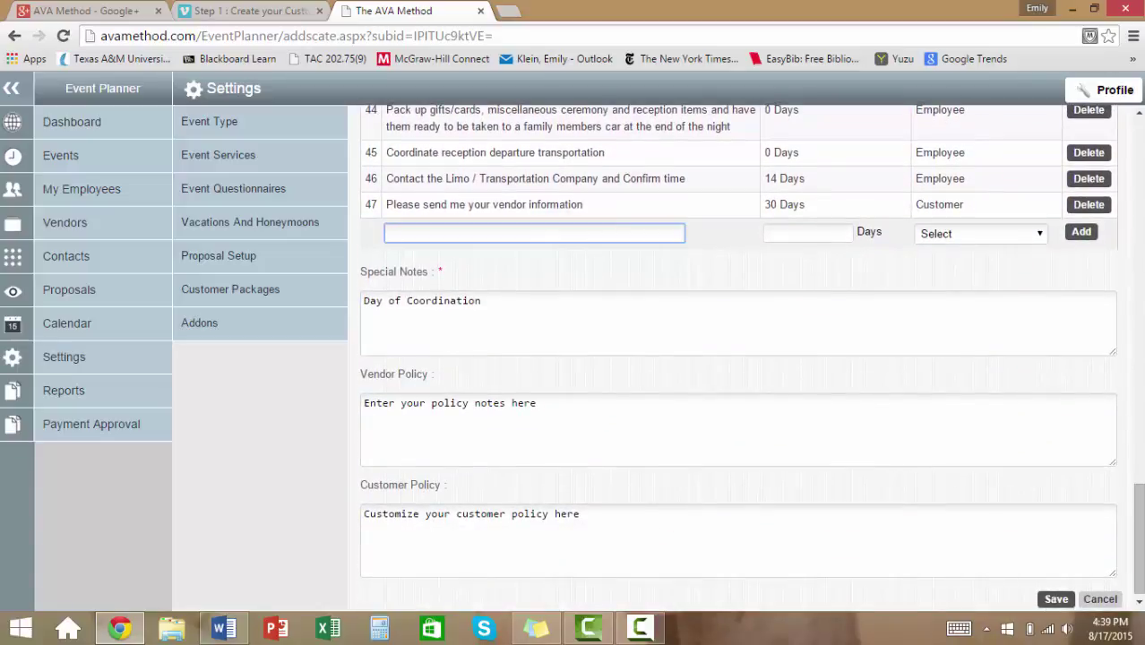
left_click(981, 234)
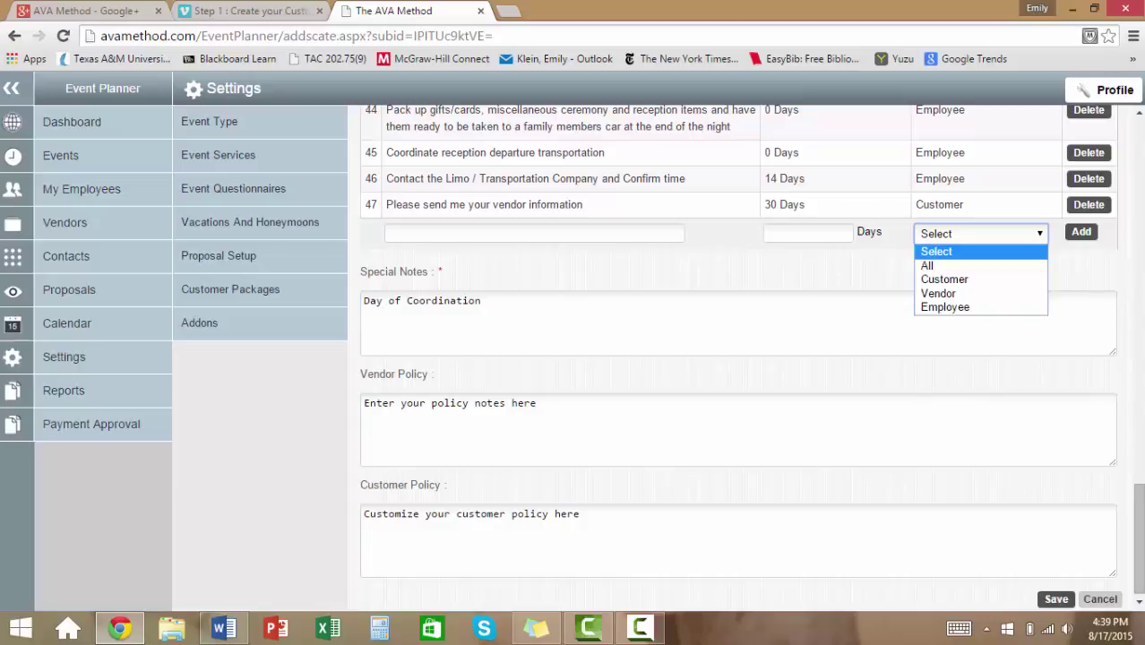
left_click(944, 279)
left_click(977, 308)
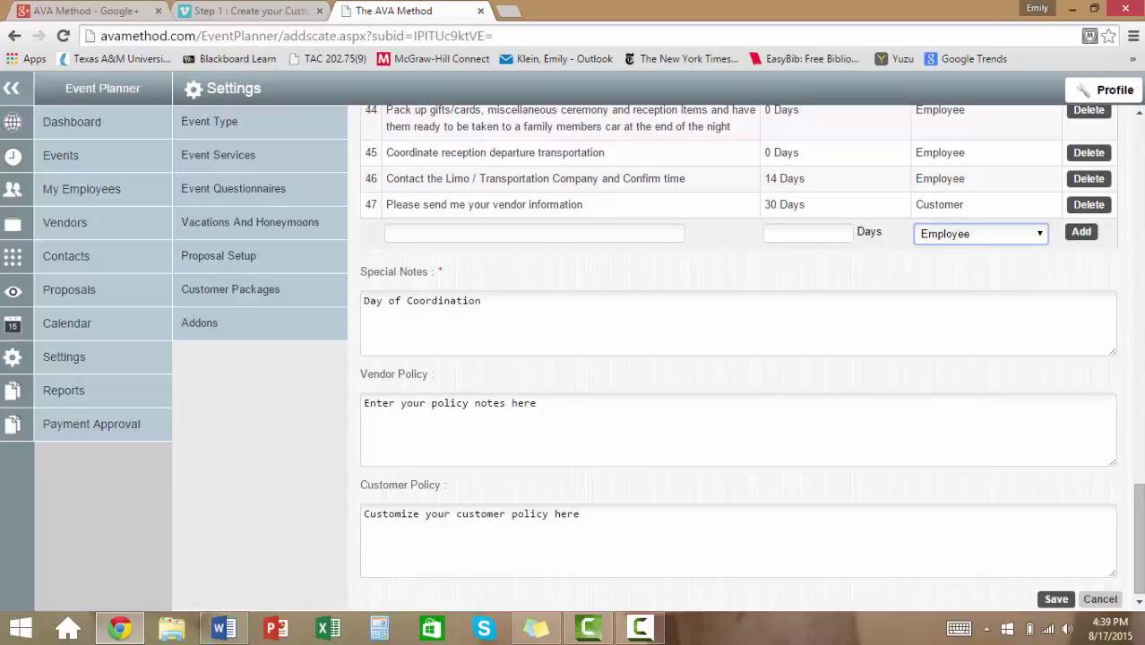
Save the repriced Day of Coordination service and begin a new event service.
scroll(738, 358, "down", 1)
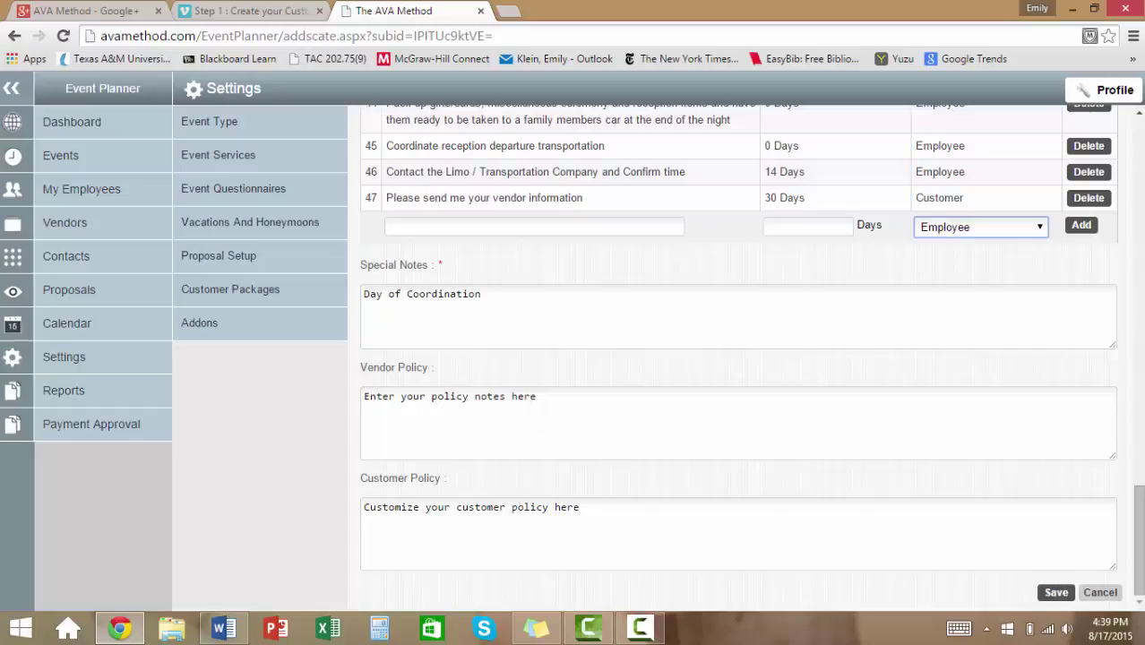
left_click(441, 533)
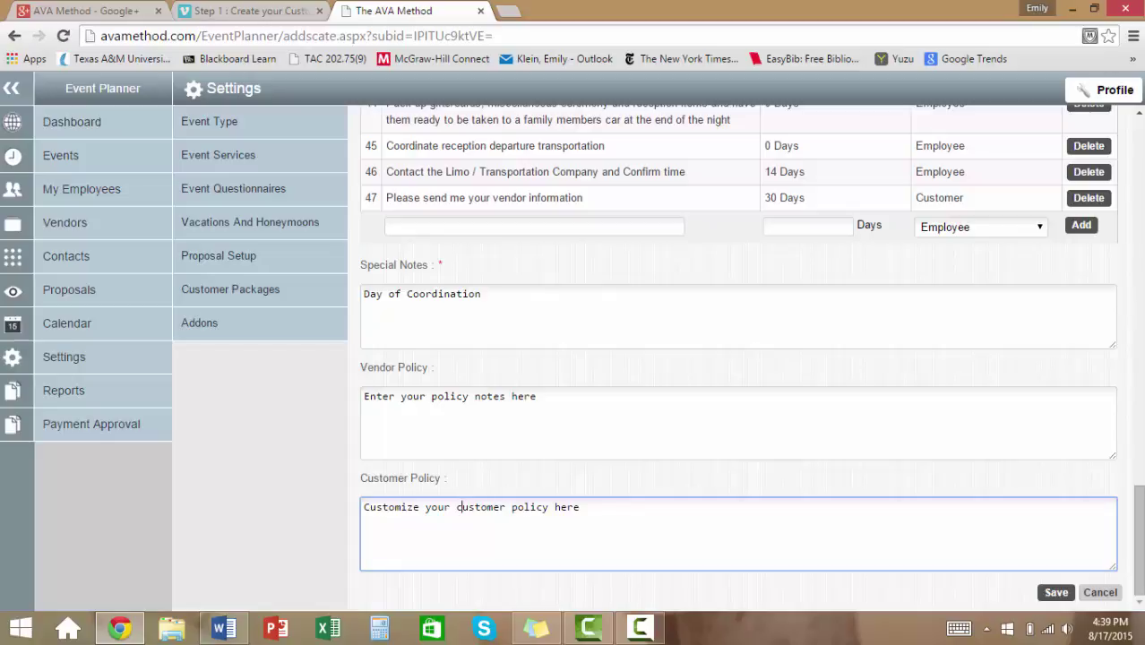
left_click(1056, 592)
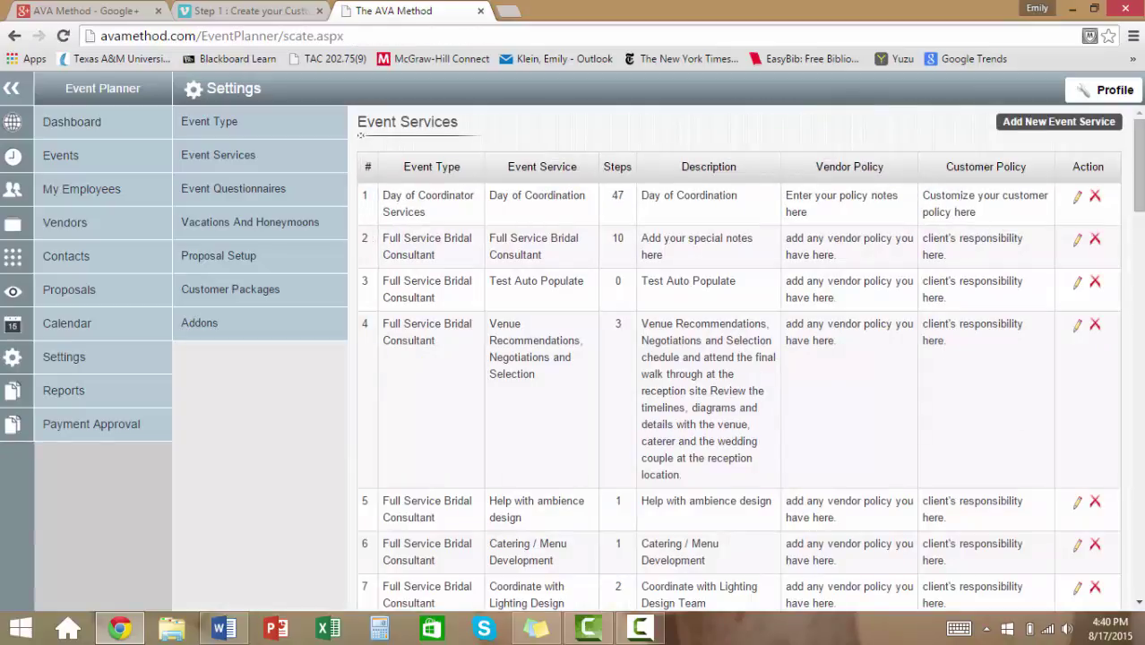
left_click(1058, 122)
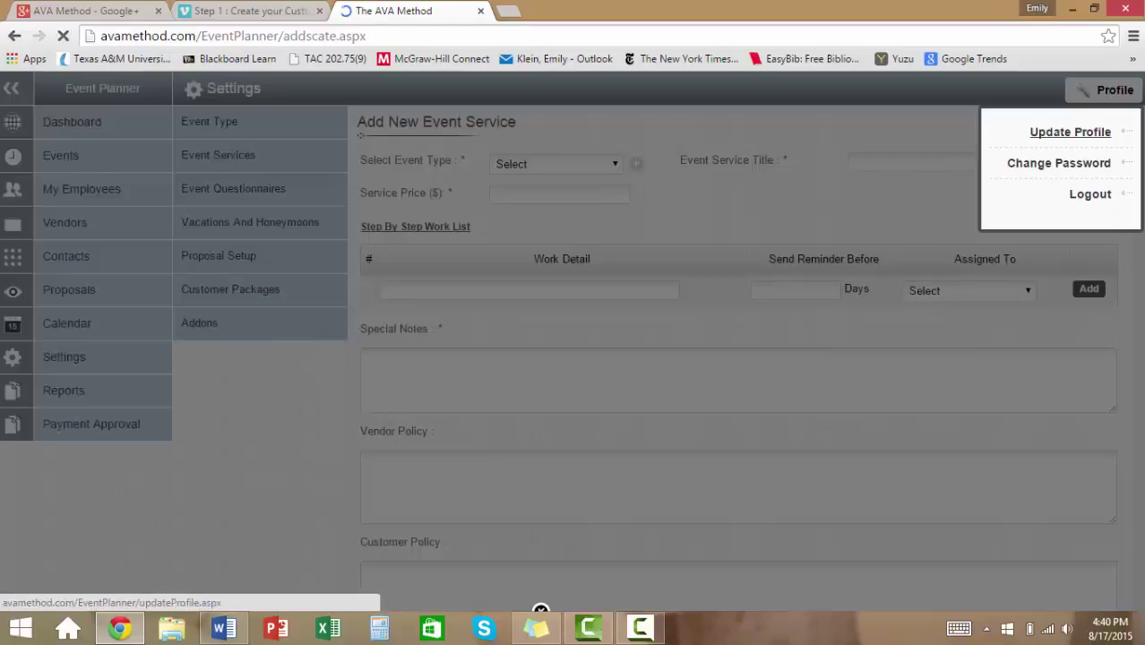
Set the event type to Luau and title the service 'Pacific Islander Dancers'.
left_click(557, 164)
left_click(520, 320)
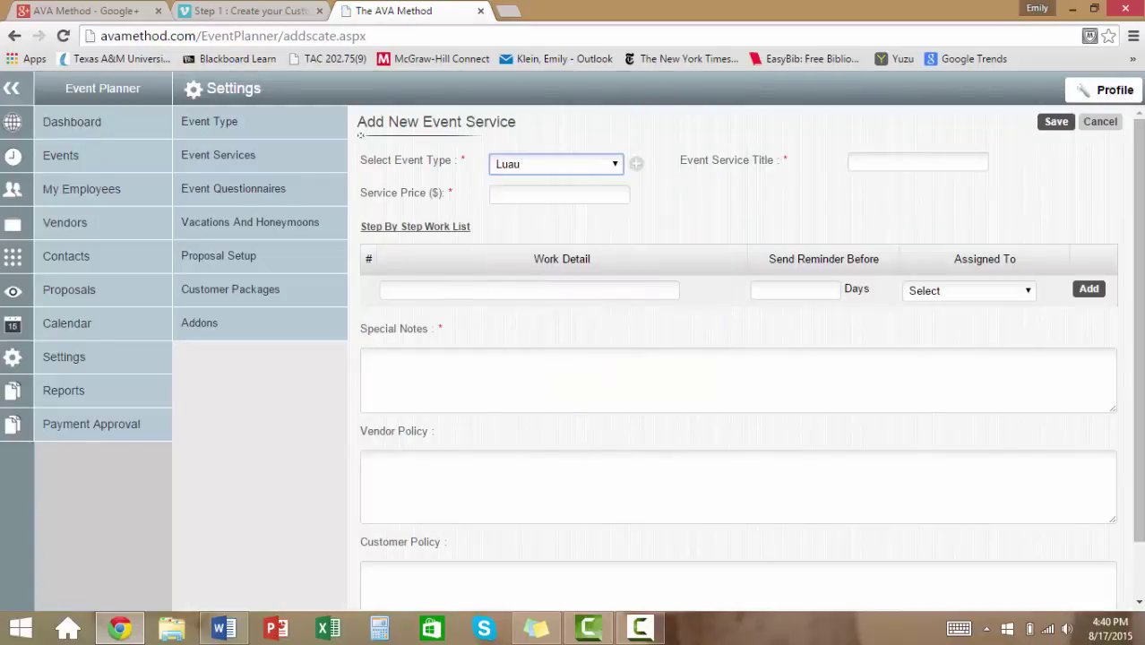
left_click(924, 158)
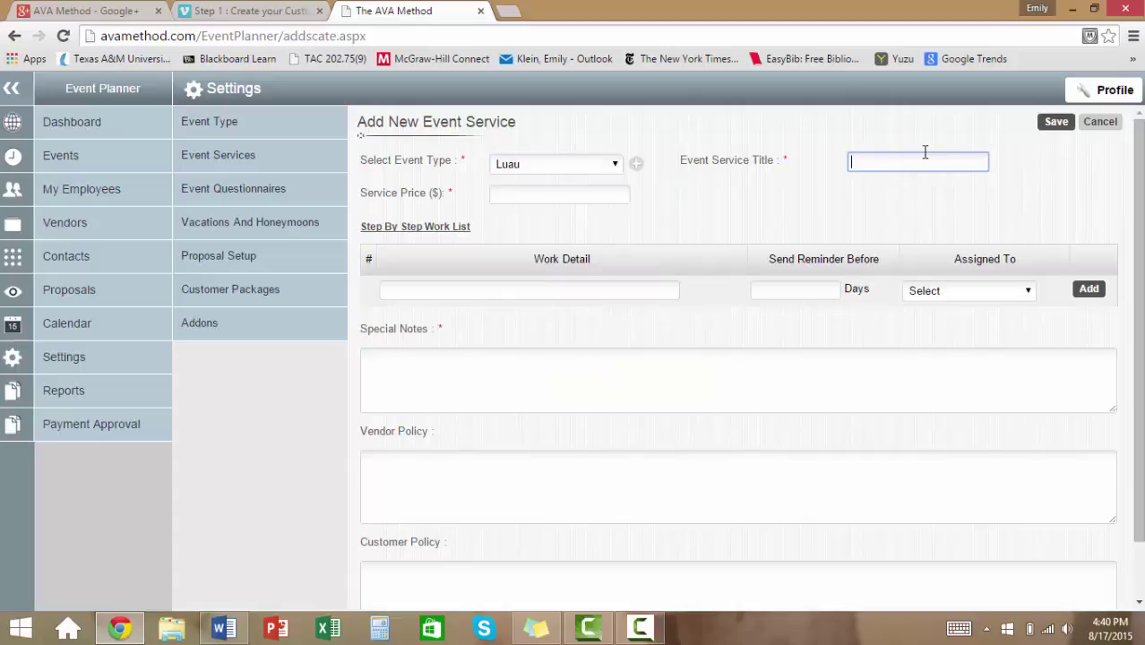
type("P")
key("BackSpace")
type("Pacific Islander Dancers")
key("Tab")
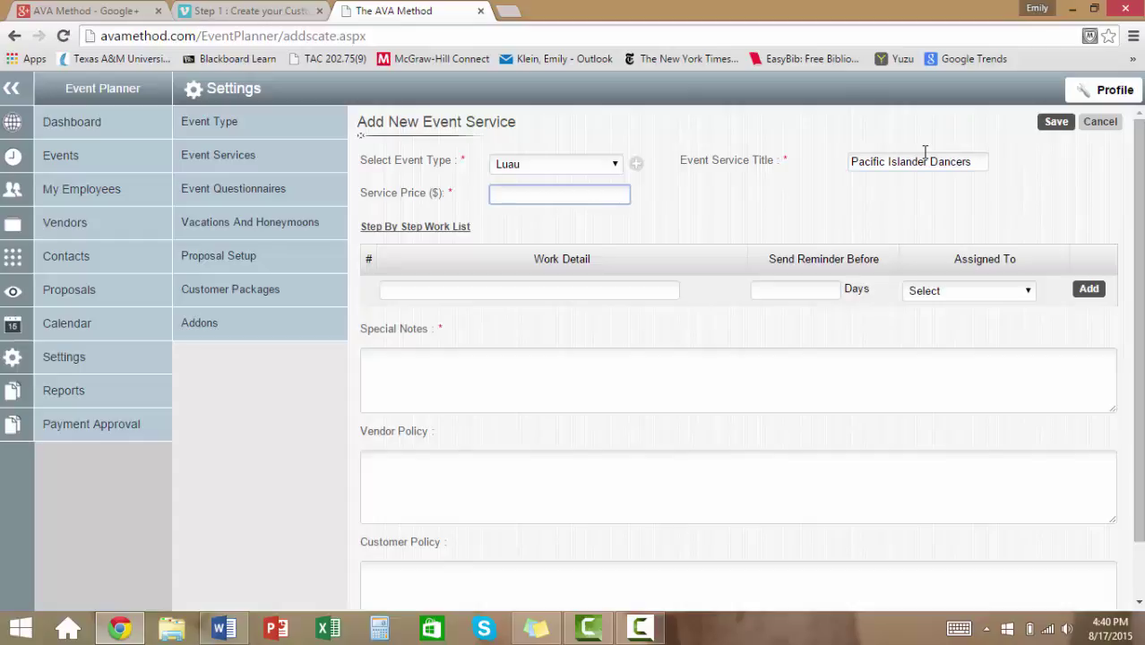
Extend the title to 'Pacific Islander Dancers - 1 hour' and set the price to 900.00.
left_click(973, 161)
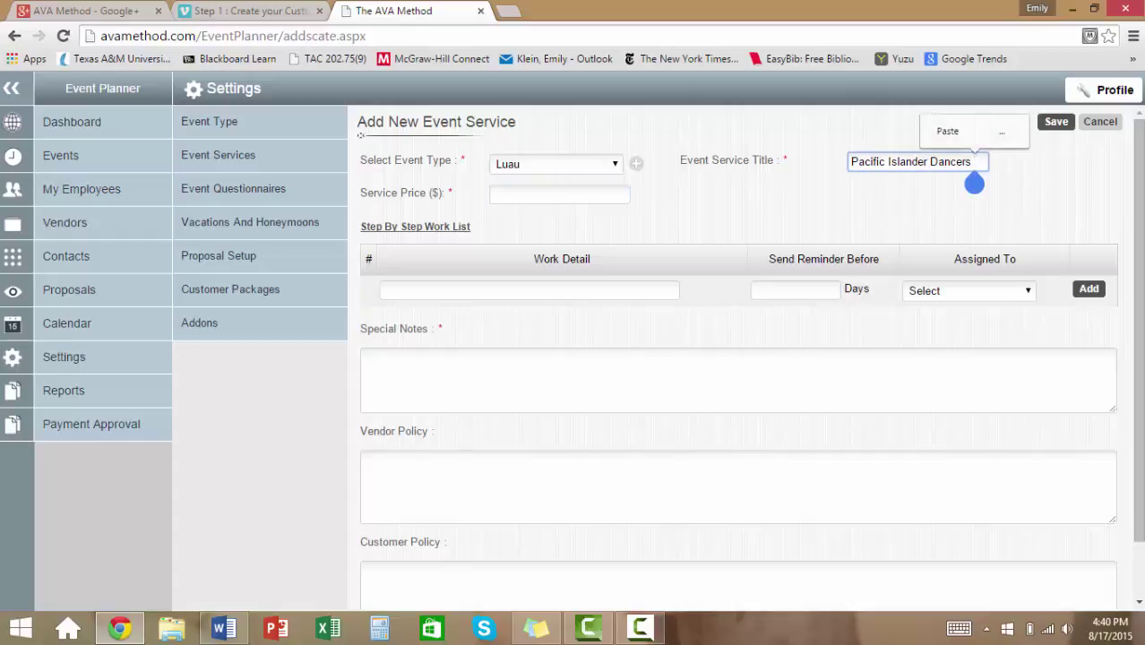
type("-1 Ho")
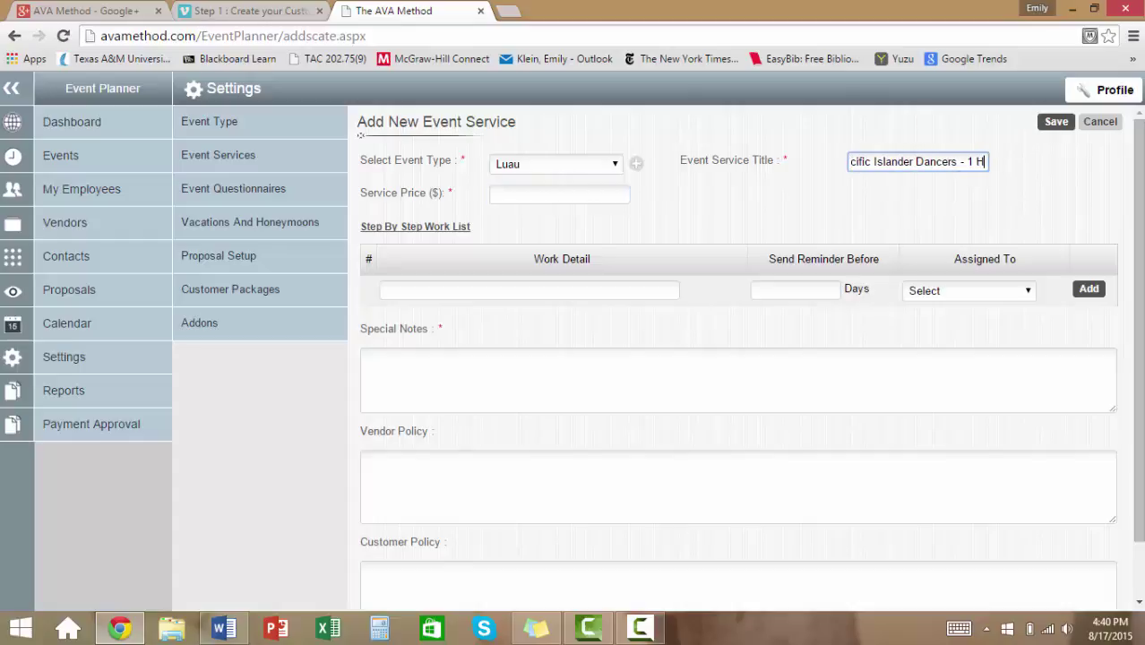
key("BackSpace")
key("BackSpace")
key("BackSpace")
type("Hour")
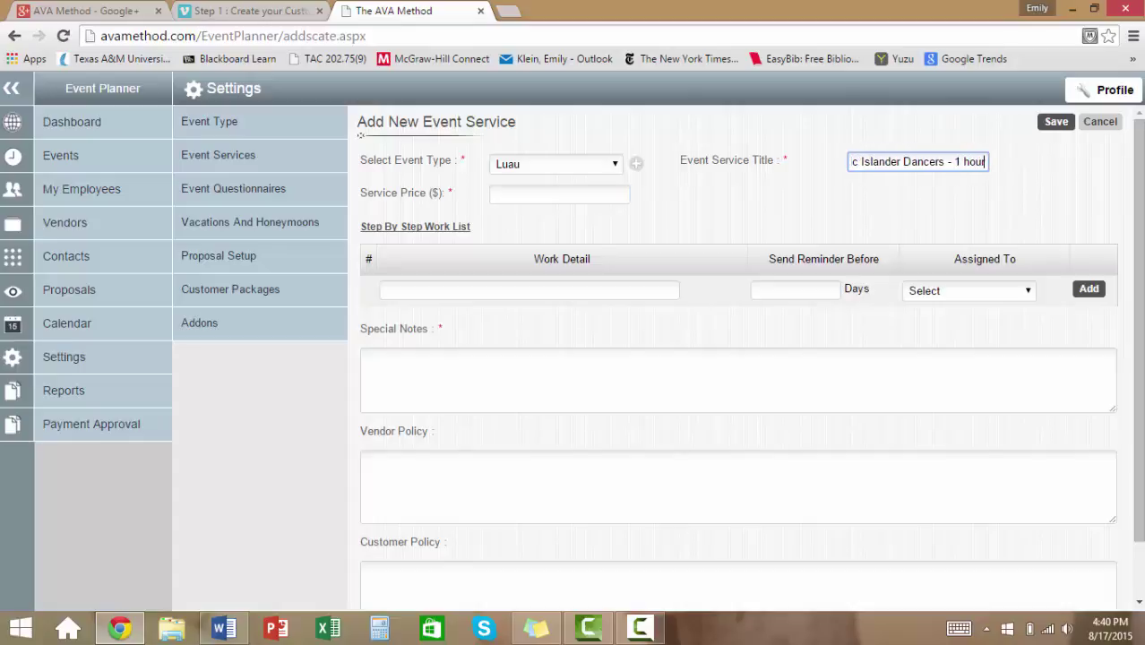
key("BackSpace")
key("BackSpace")
key("BackSpace")
key("BackSpace")
key("Tab")
type("900")
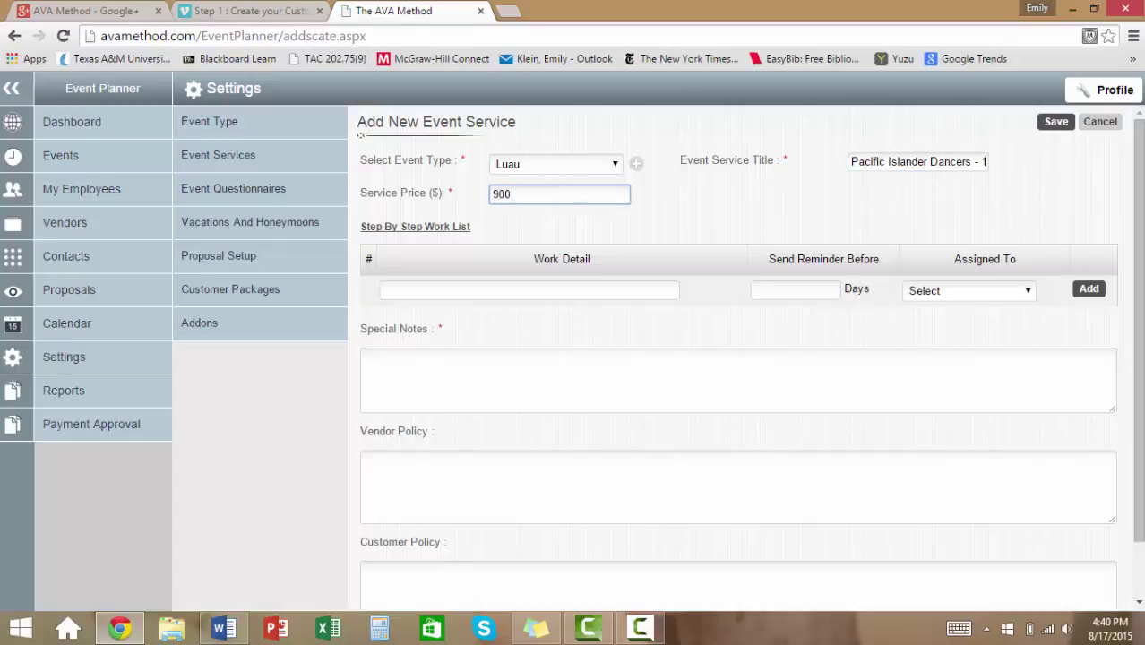
type(".00")
Write a 'Confirm date and book' work step naming the booking contact, with a 90-day reminder.
left_click(384, 289)
type("Confirn")
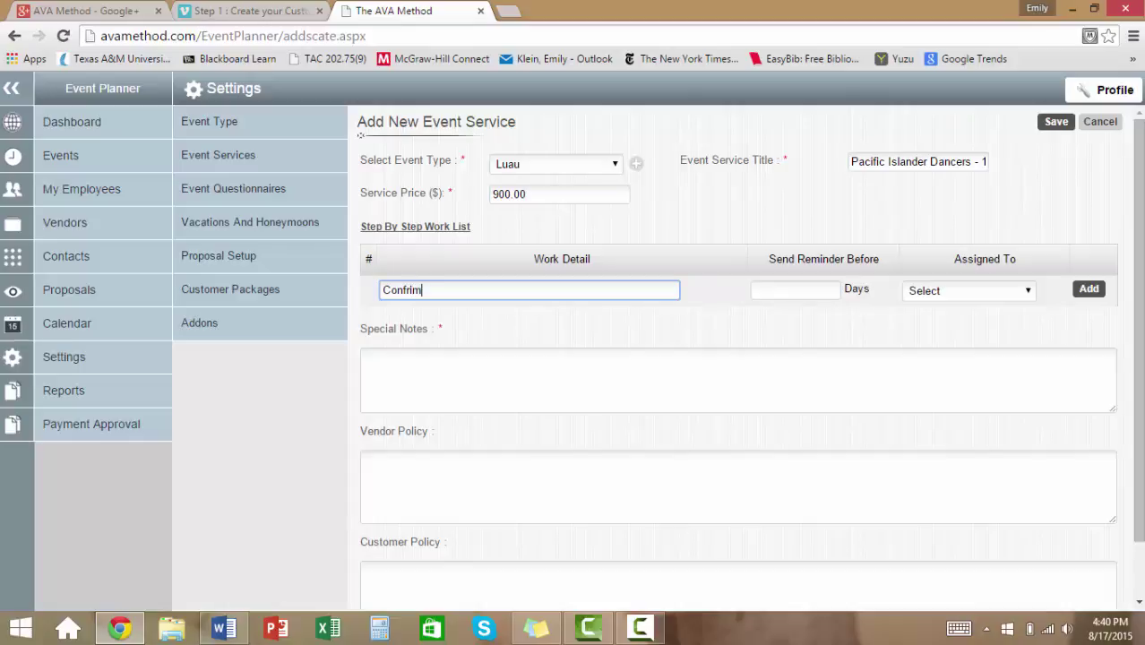
key("BackSpace")
key("BackSpace")
key("BackSpace")
type("irm date and book via Mary")
key("Down")
key("Tab")
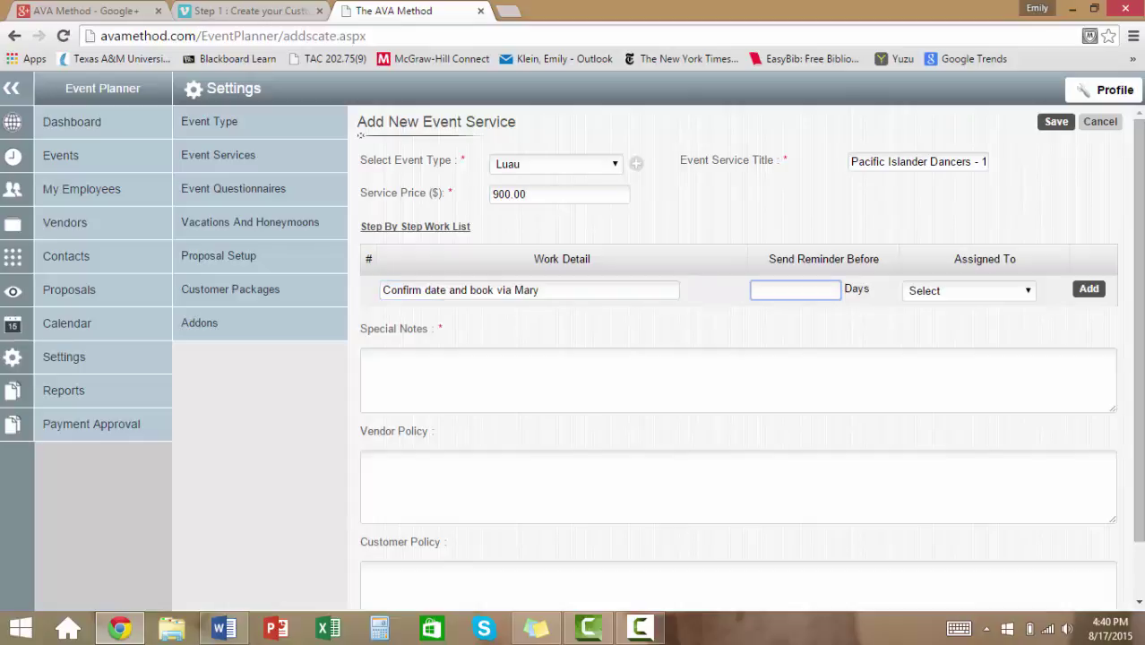
type("90")
Assign the step to Employee, try adding it, and dismiss the 'Please Enter Special Notes' alert.
key("Tab")
key("space")
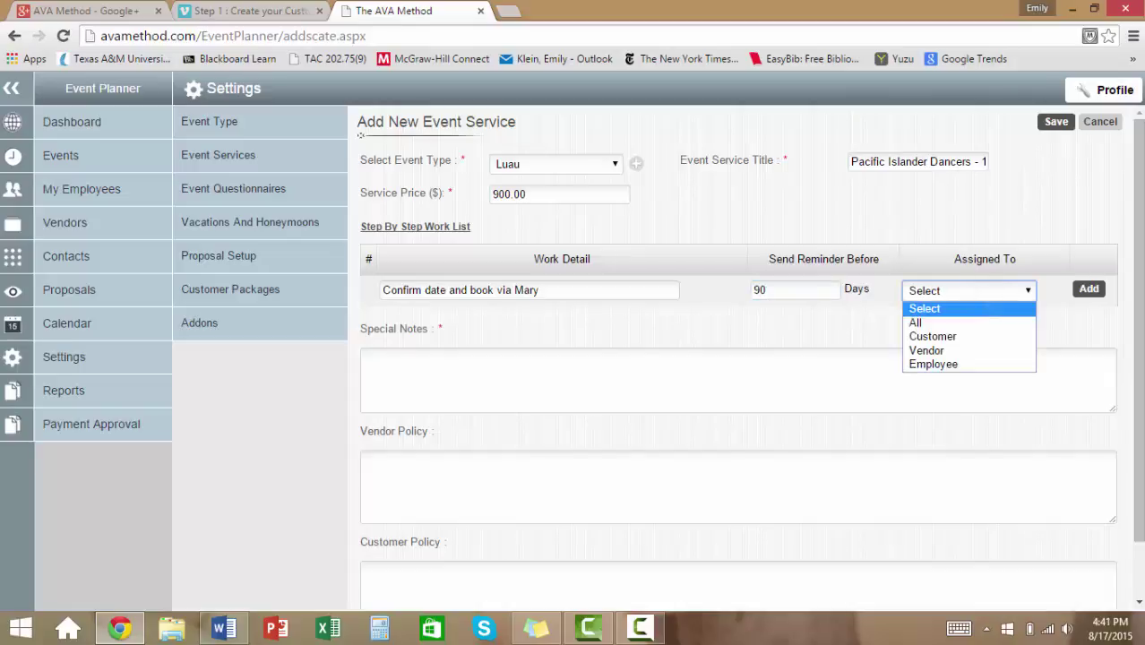
key("Down")
key("Down")
key("Down")
key("Down")
key("Return")
key("Tab")
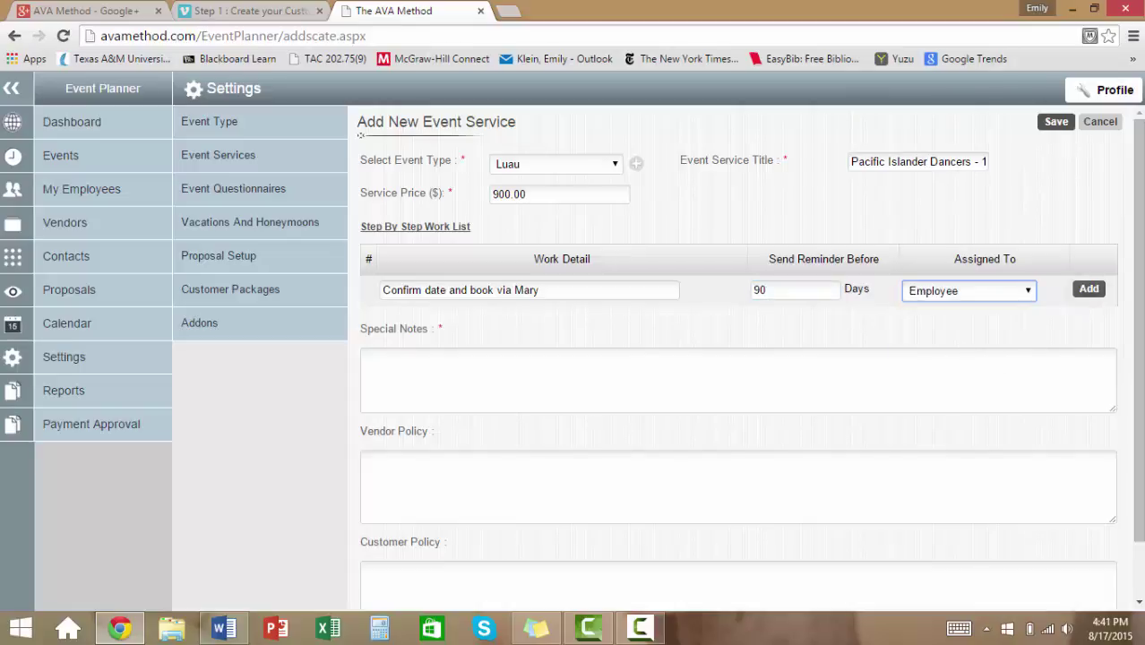
key("Return")
key("Return")
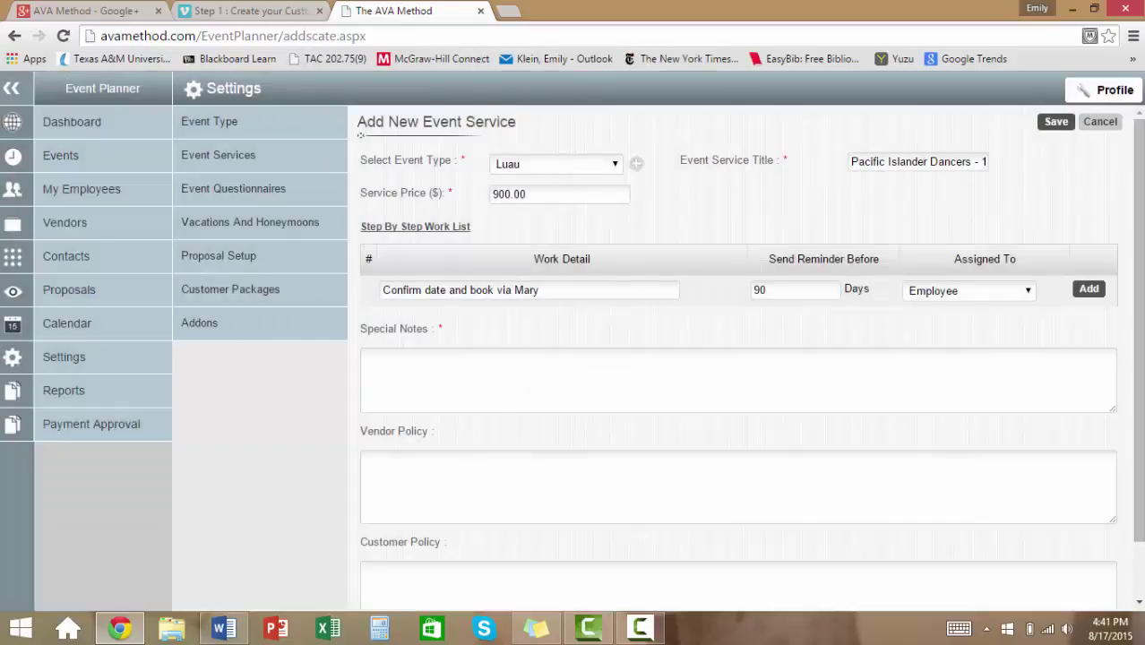
Enter Special Notes 'Wind policy for fire dancer.'.
left_click(623, 390)
type("Co")
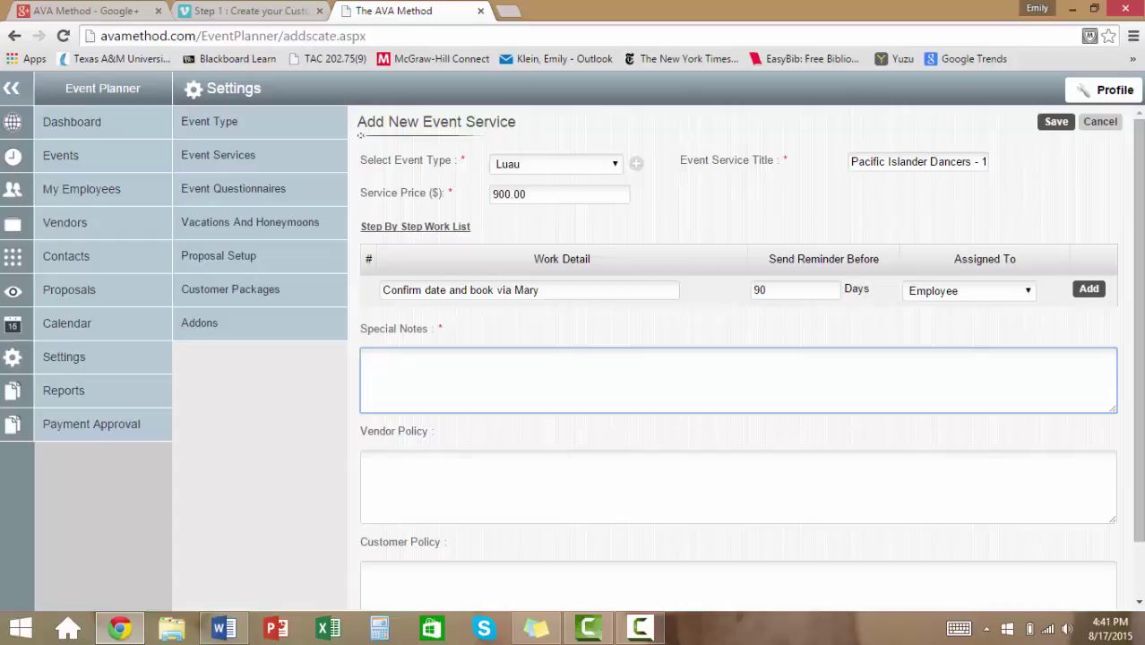
type("wi")
key("BackSpace")
type("ind policy for fire dancer.")
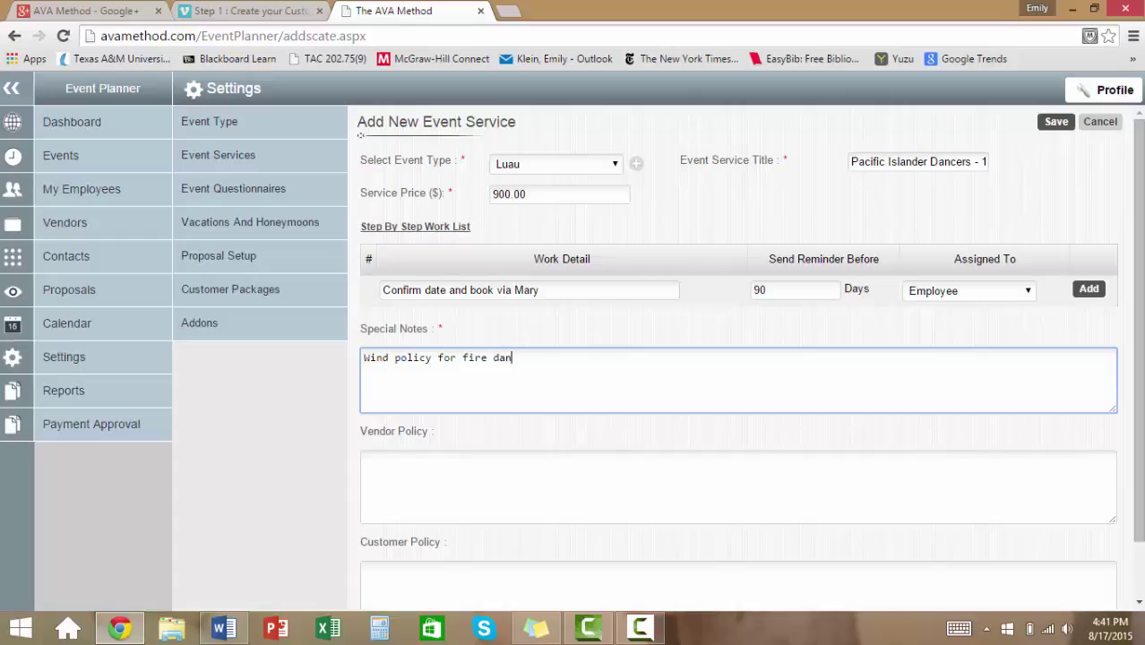
Write and correct the Vendor Policy: no fire dancer performance or refund when too windy.
type("s")
type("lot.")
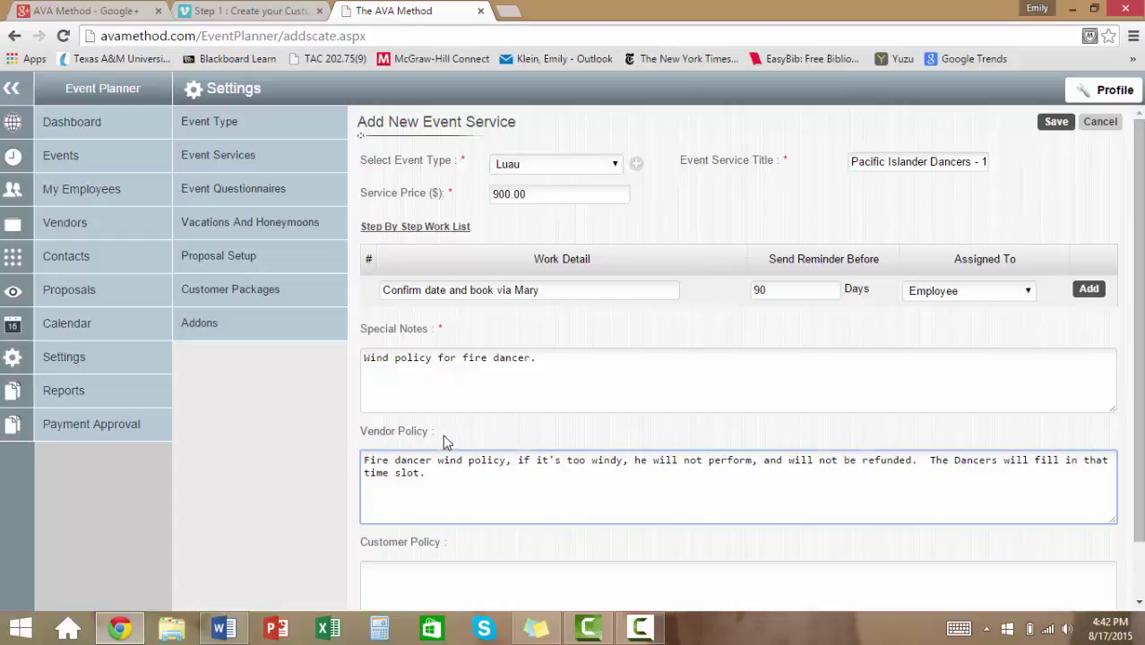
left_click(442, 434)
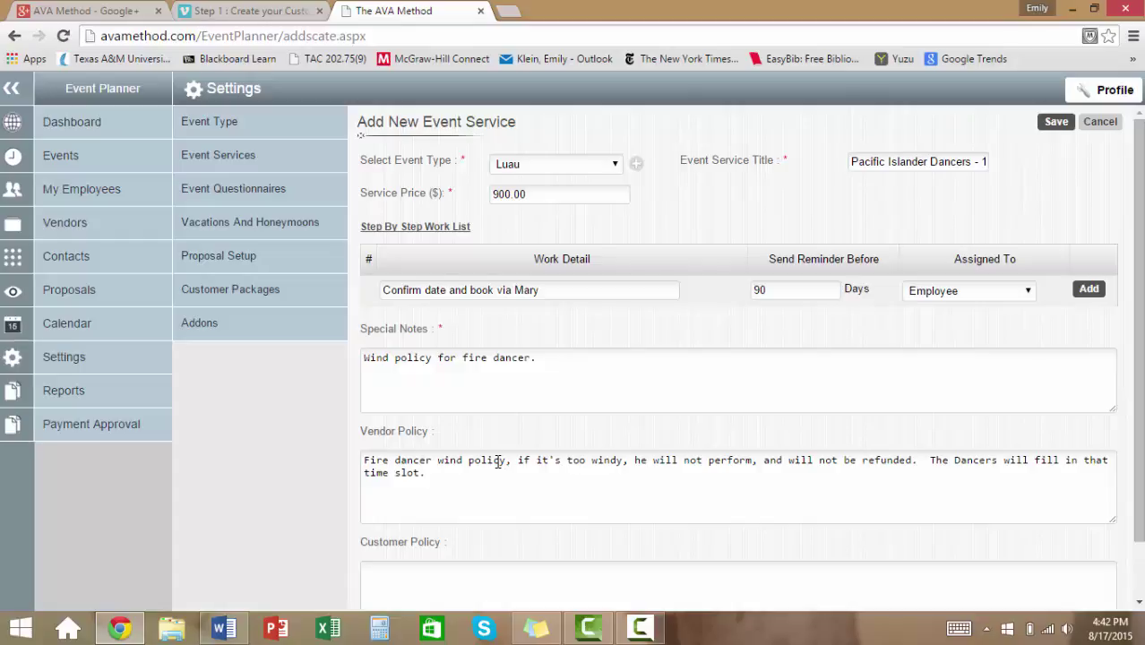
left_click(459, 470)
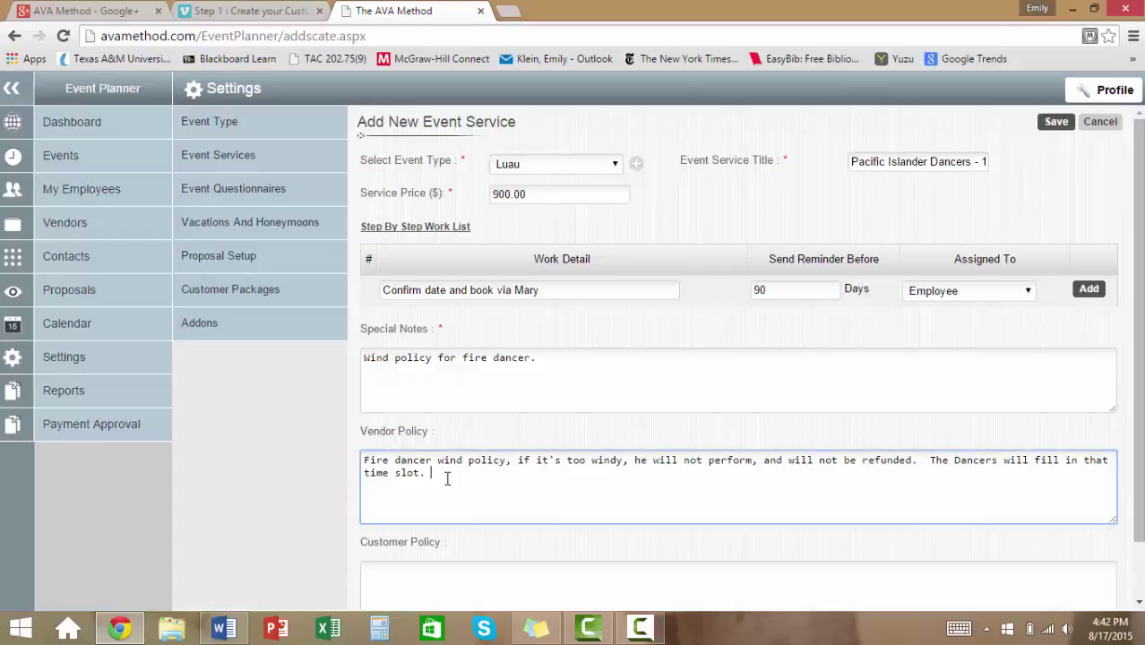
left_click(386, 582)
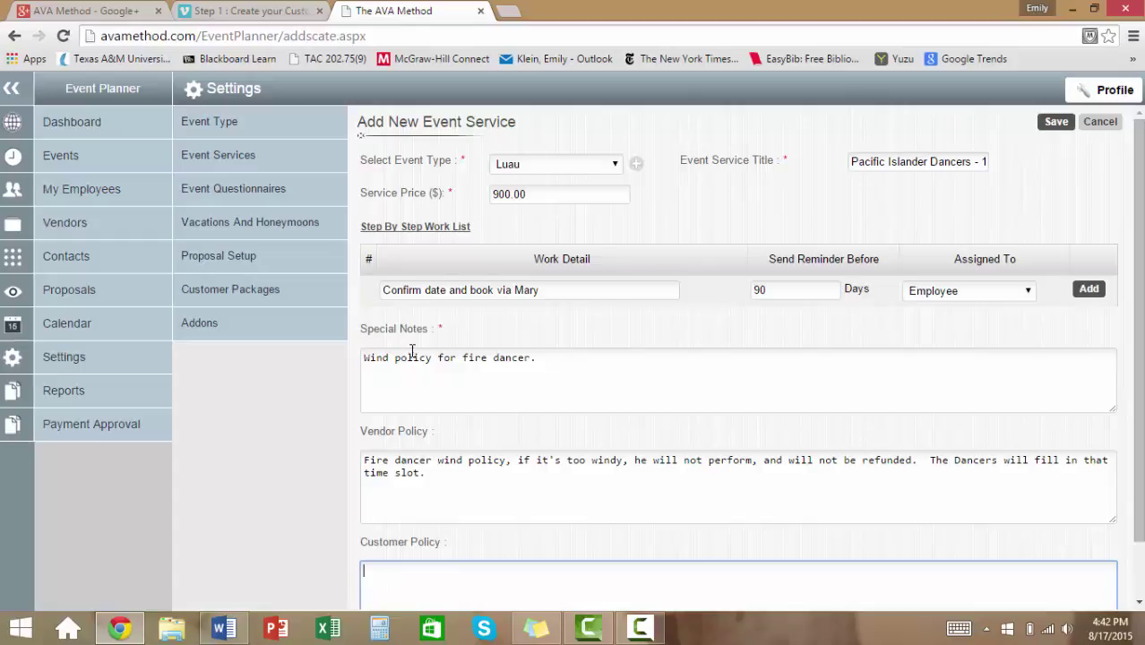
Add the booking step, then a caterer menu contact step assigned to Employee.
left_click(1087, 292)
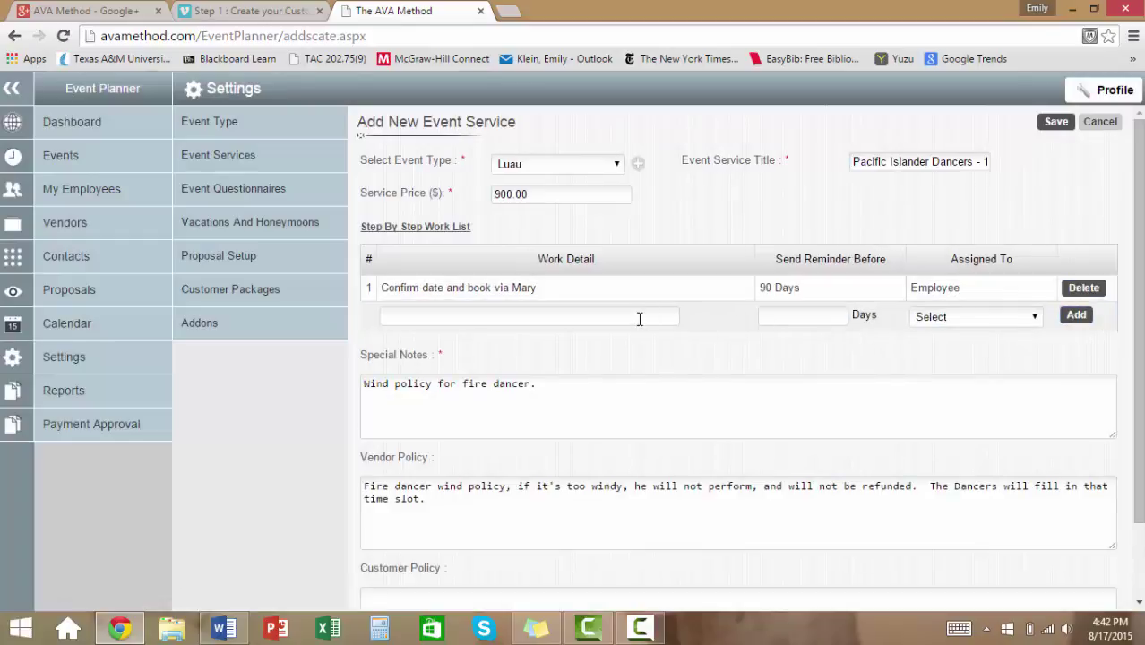
left_click(674, 318)
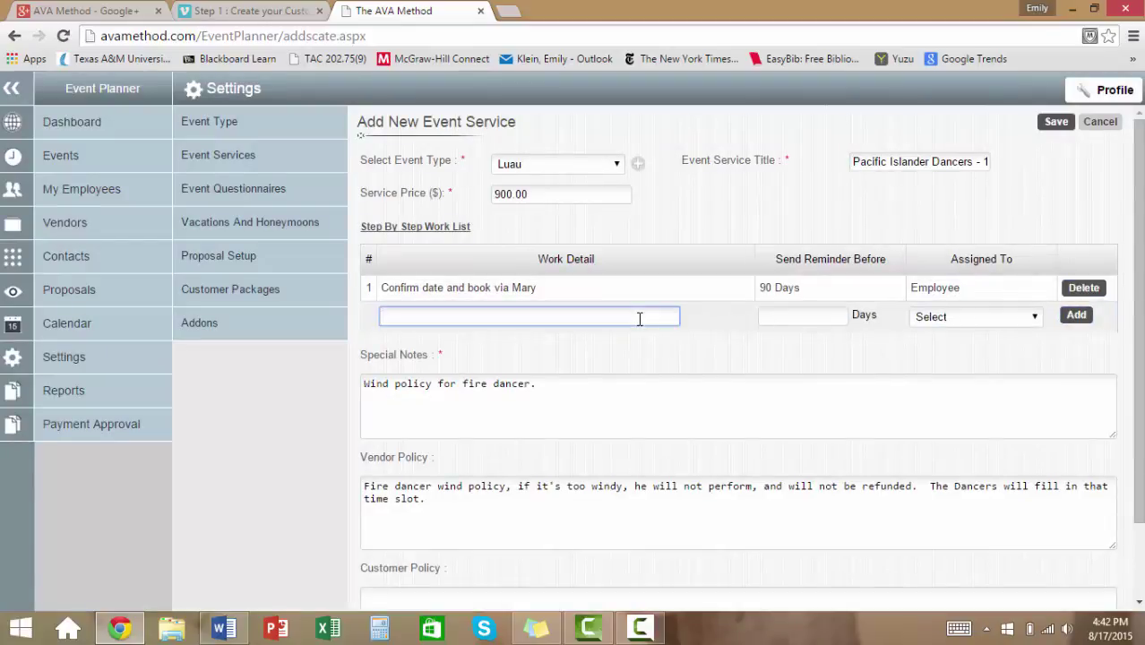
type("Contact Caterer about menu")
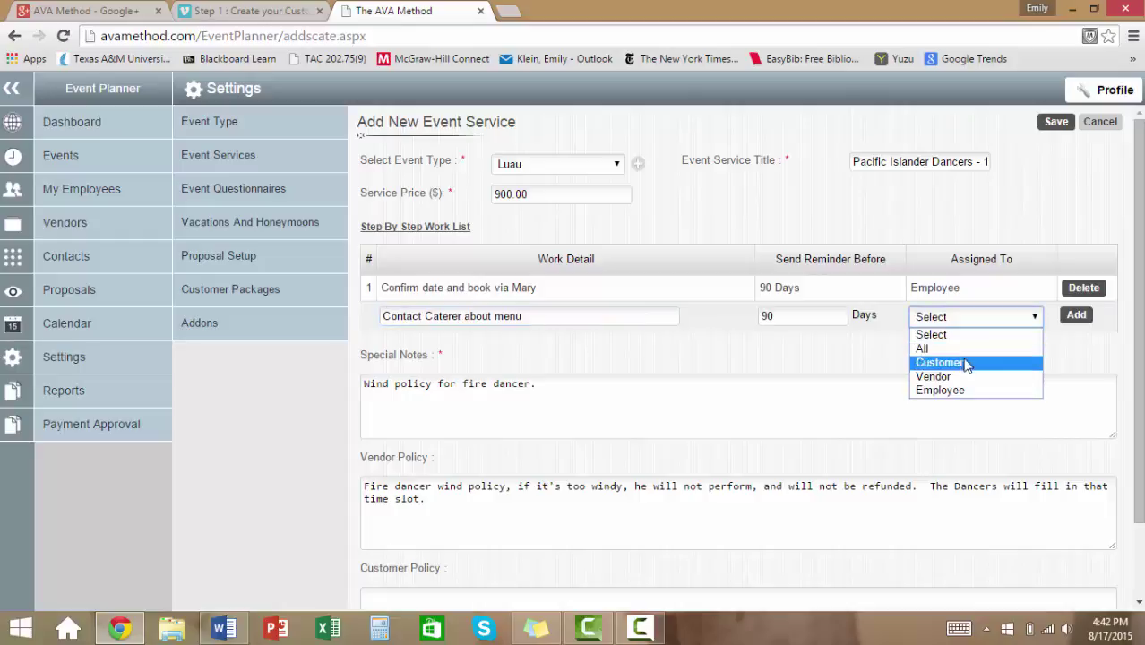
left_click(956, 390)
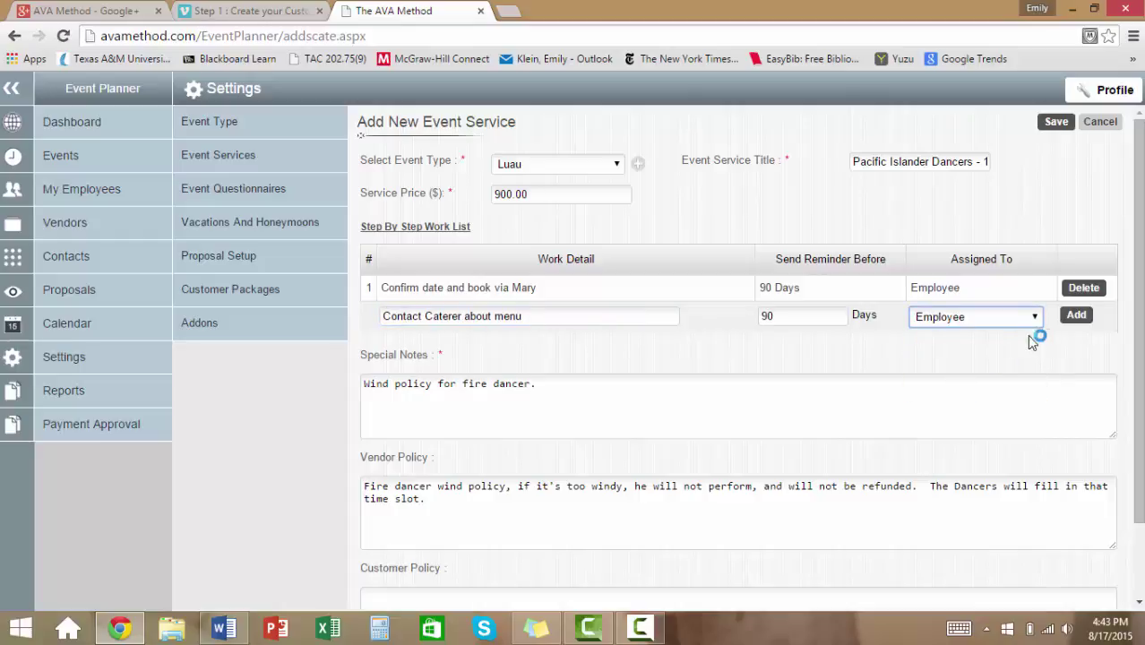
left_click(1067, 320)
Add a Vendor step 'Please send quote for menu pricing' with an 80-day reminder.
left_click(603, 342)
type("Please ")
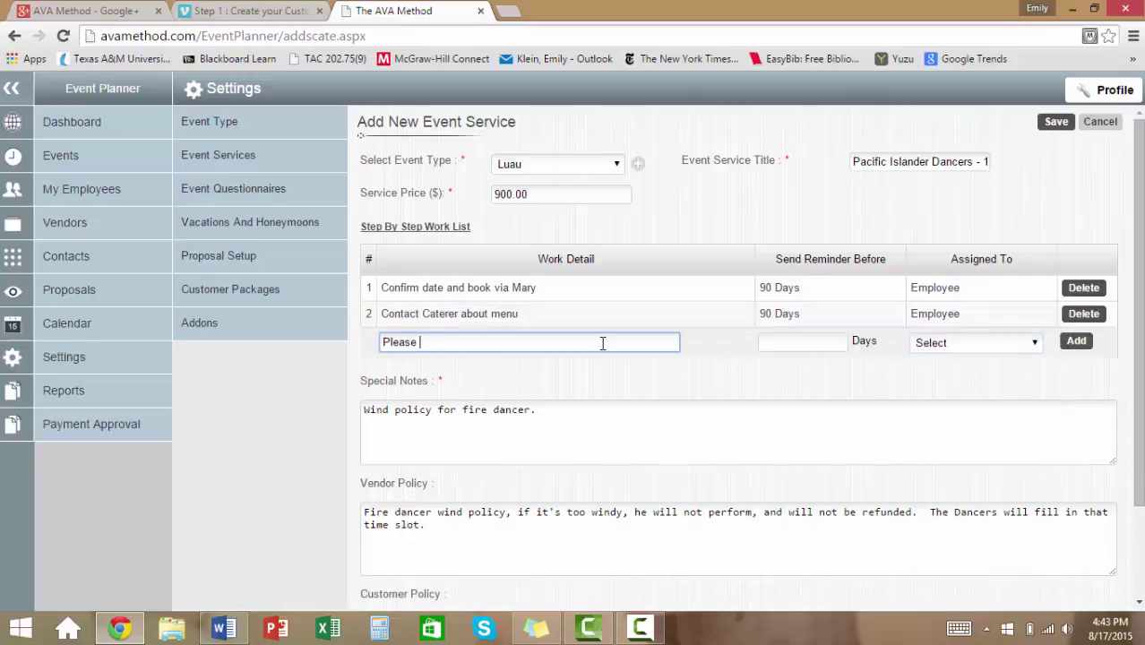
type("send quote for menu pricing")
key("Tab")
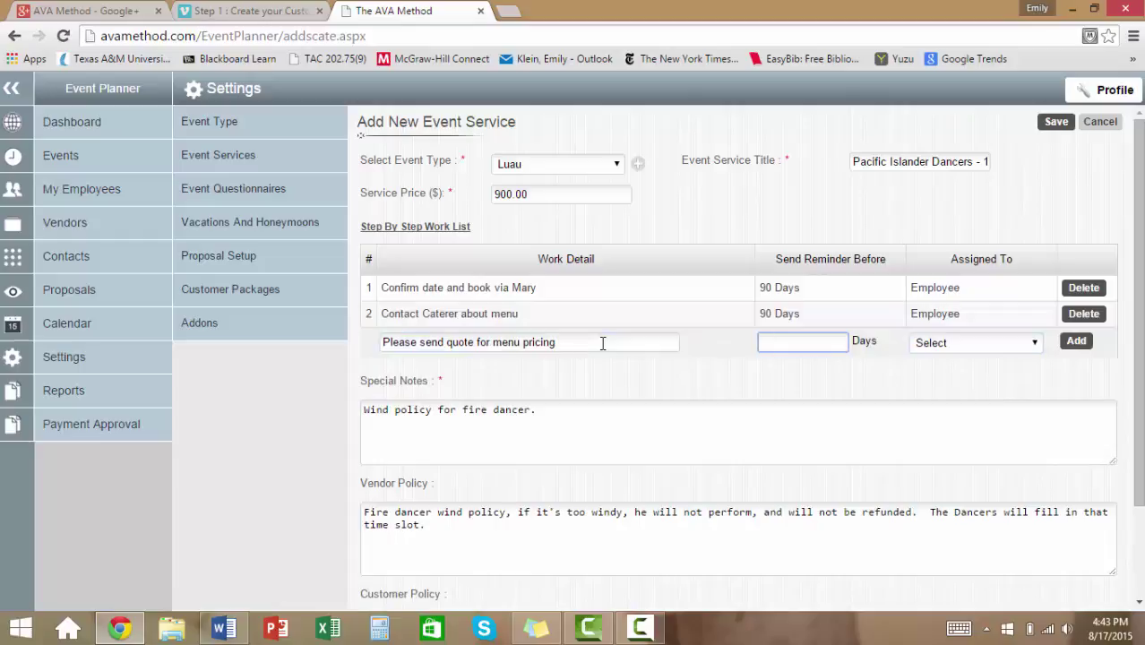
type("80")
key("Tab")
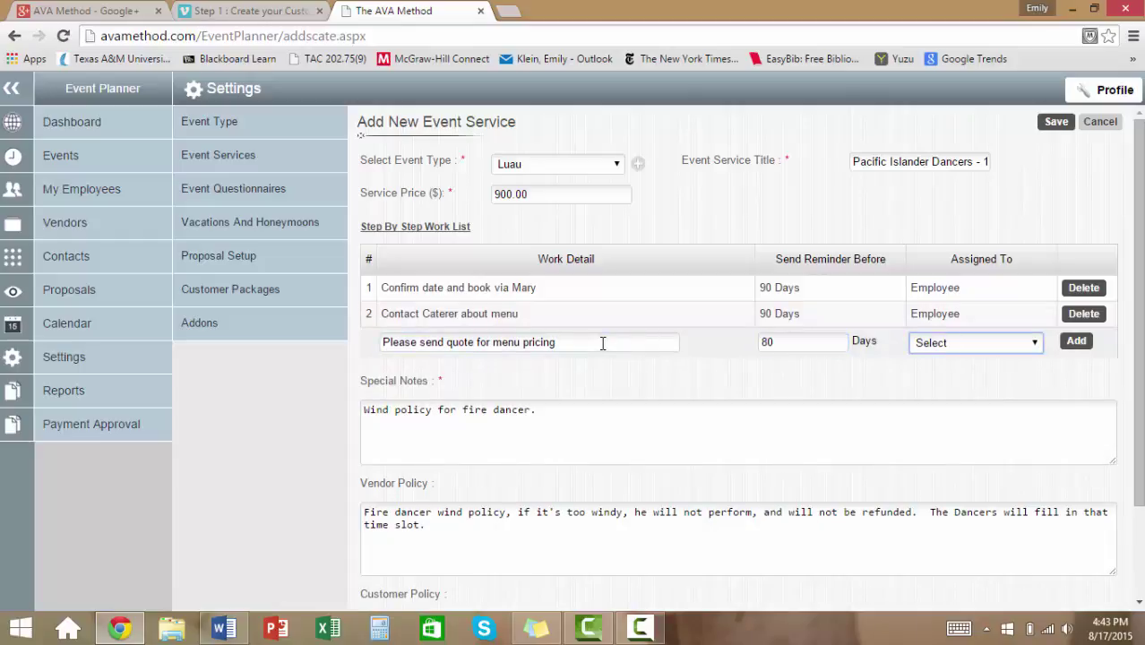
left_click(972, 347)
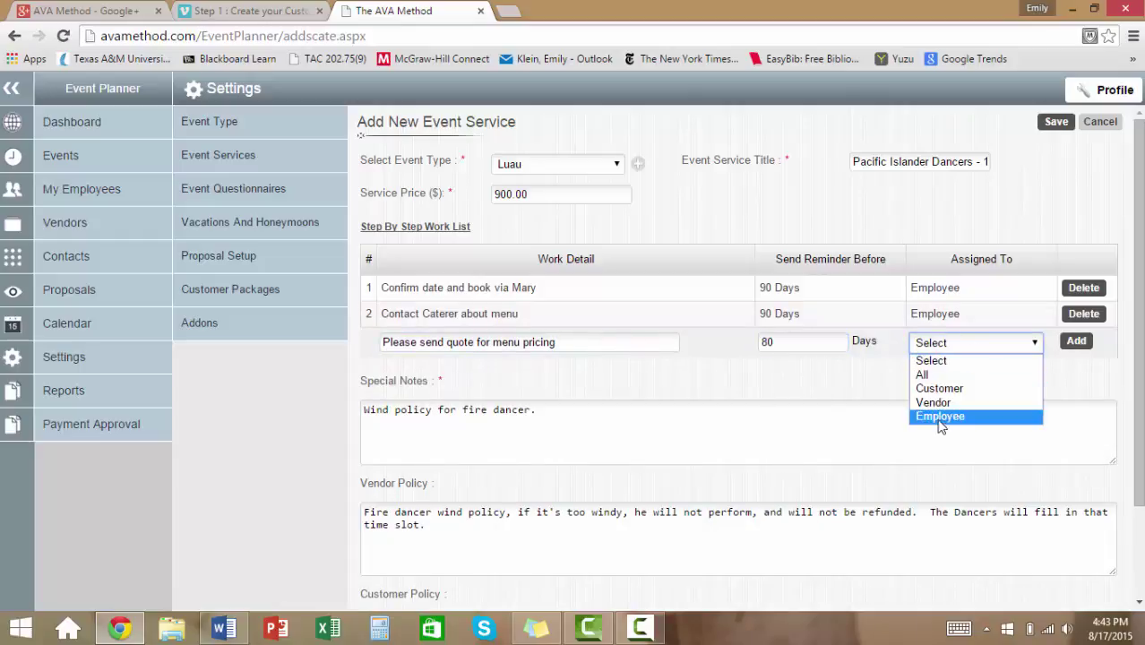
left_click(936, 405)
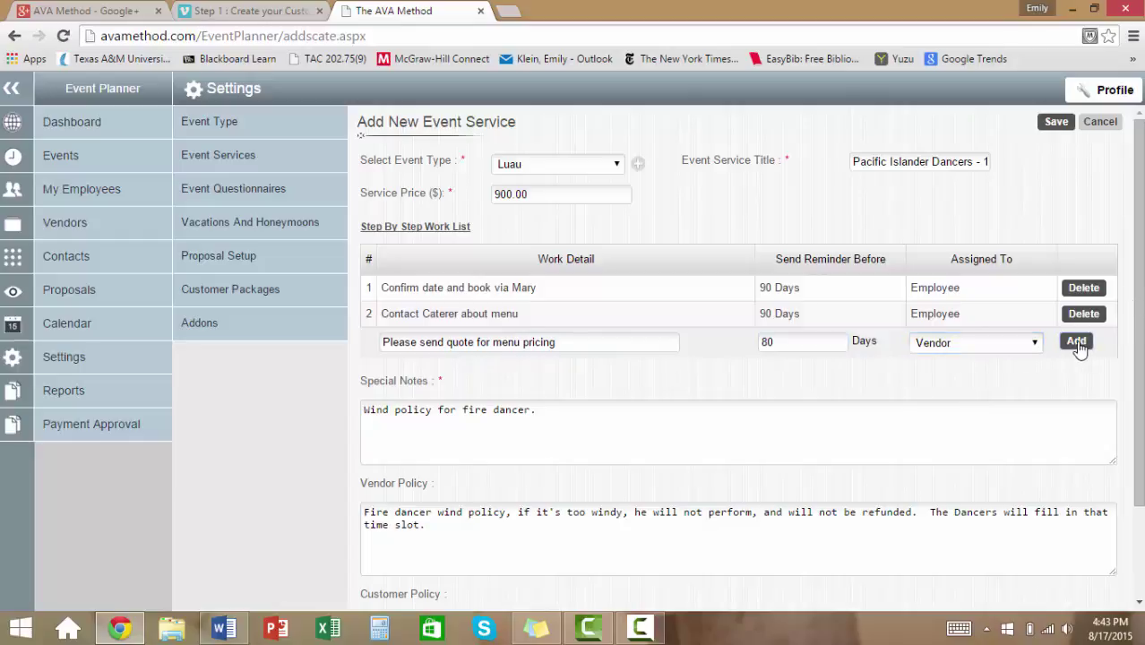
left_click(1075, 343)
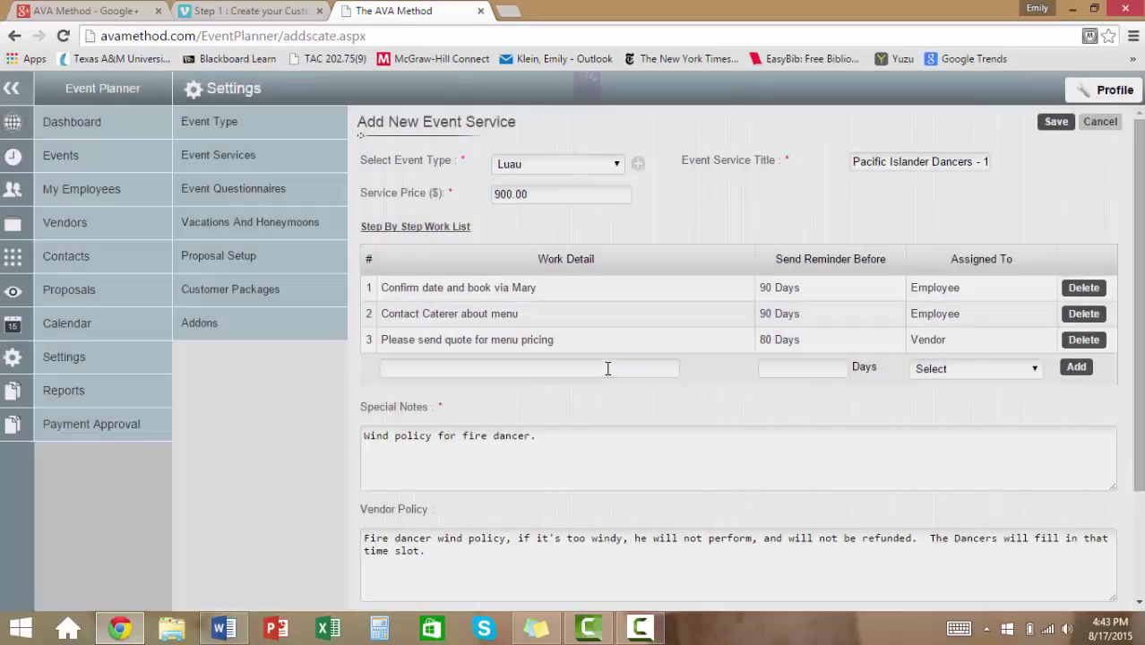
Add a Customer step to schedule a condo walk-through.
left_click(607, 368)
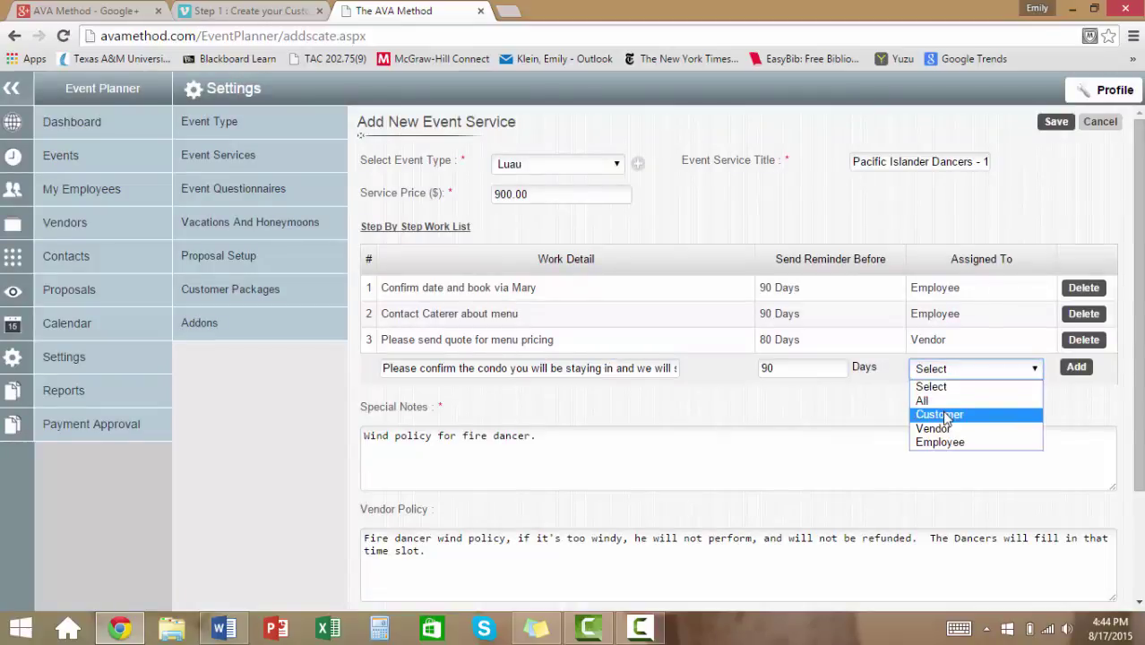
left_click(945, 415)
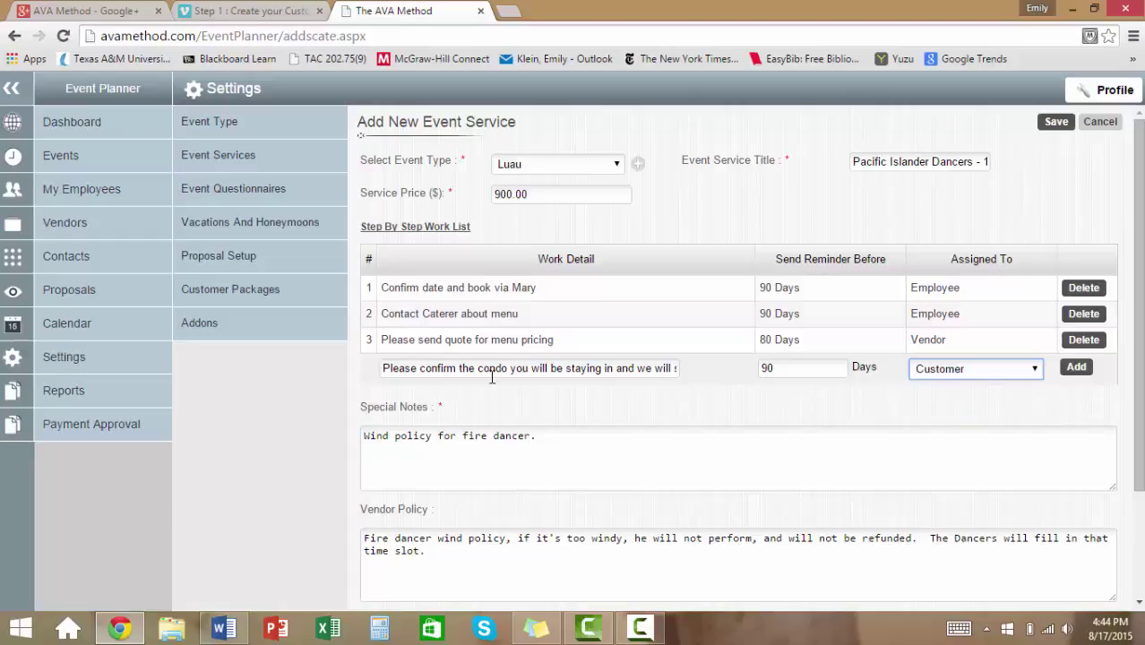
left_click(620, 368)
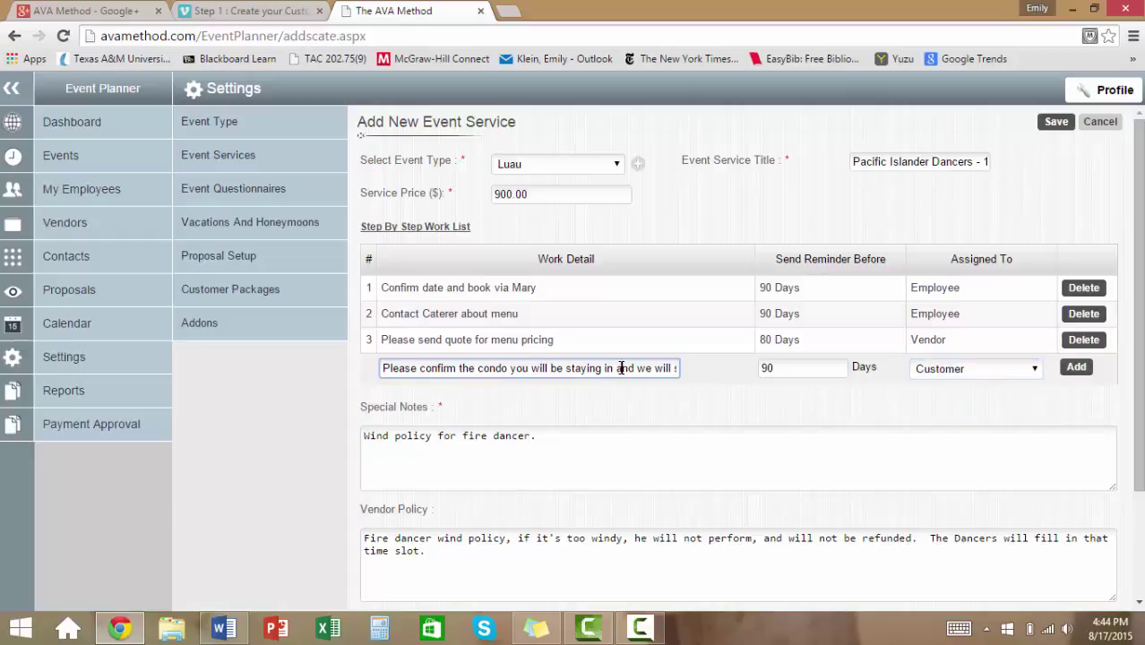
type("chedule a walk through")
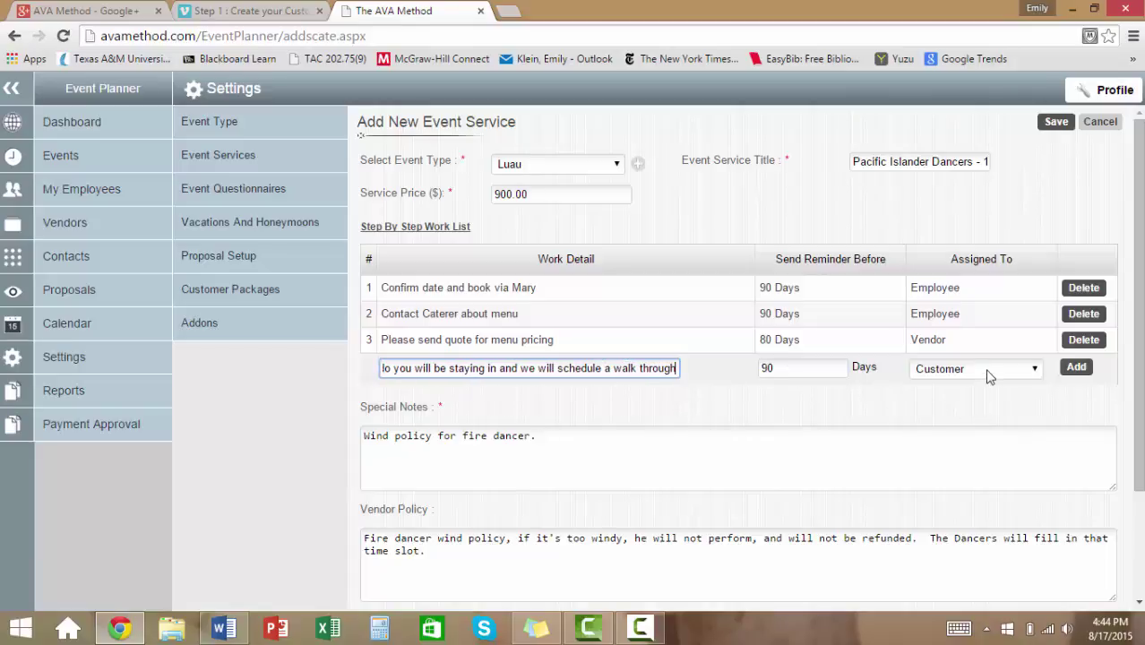
left_click(1075, 367)
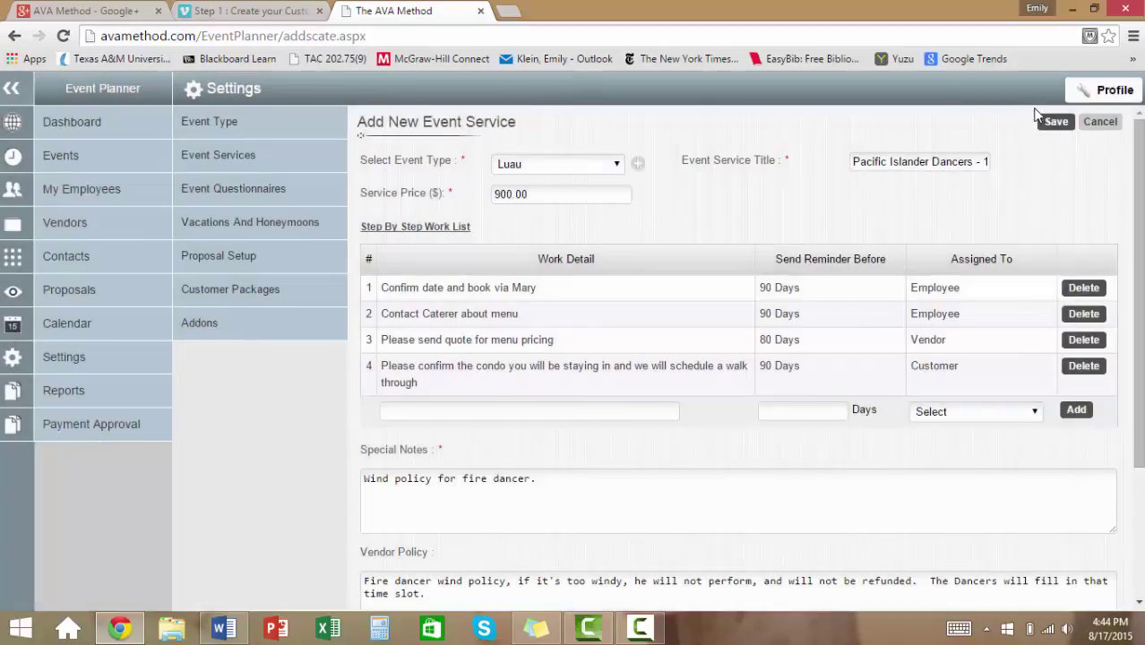
Save the Pacific Islander Dancers service and go to Settings > Event Type, then Event Services.
left_click(1054, 123)
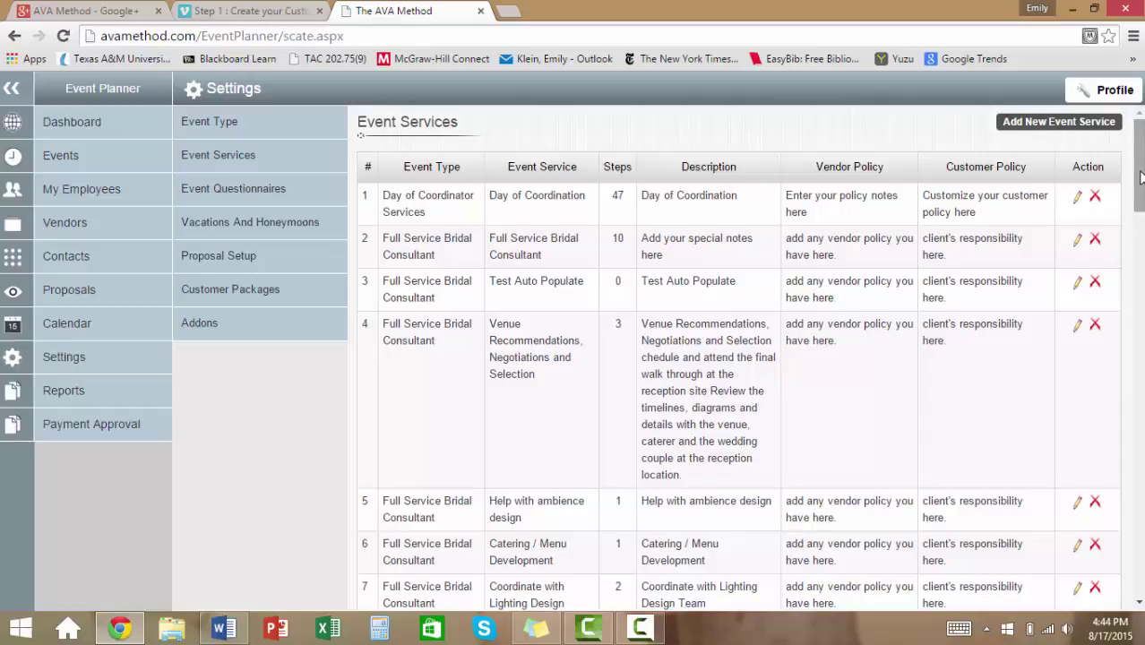
left_click(262, 134)
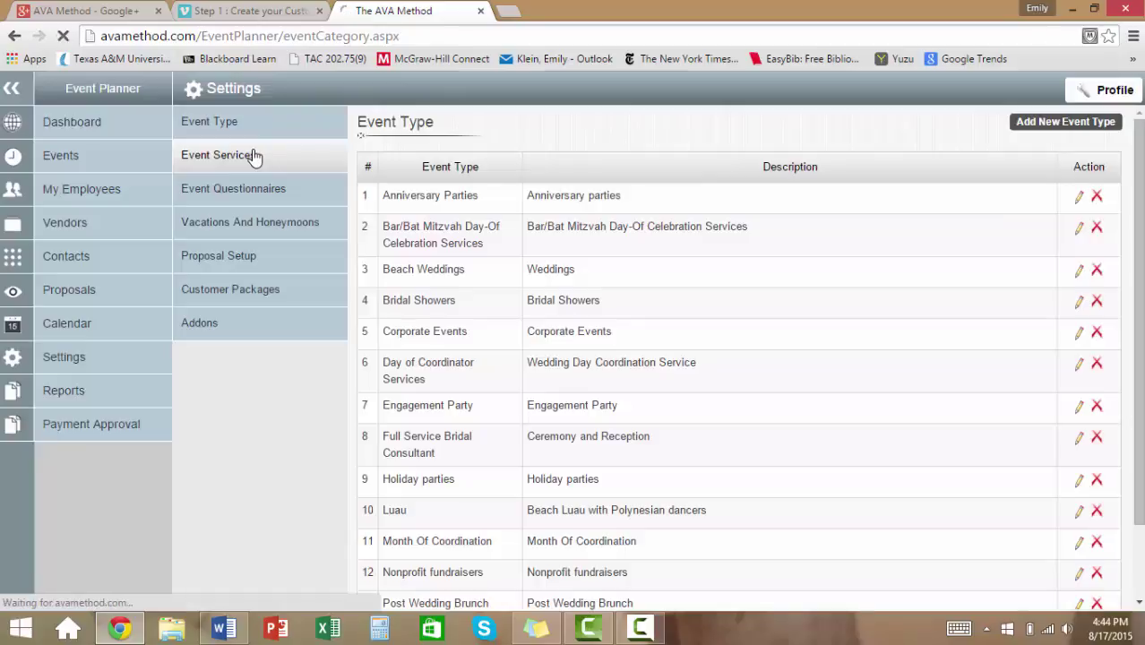
left_click(253, 157)
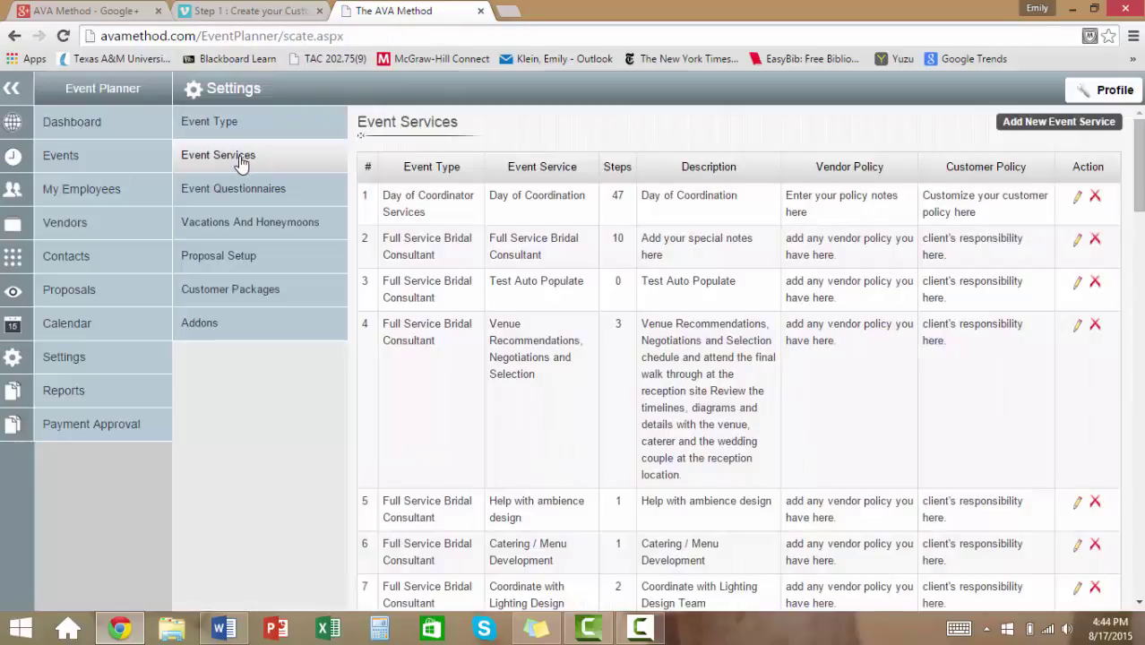